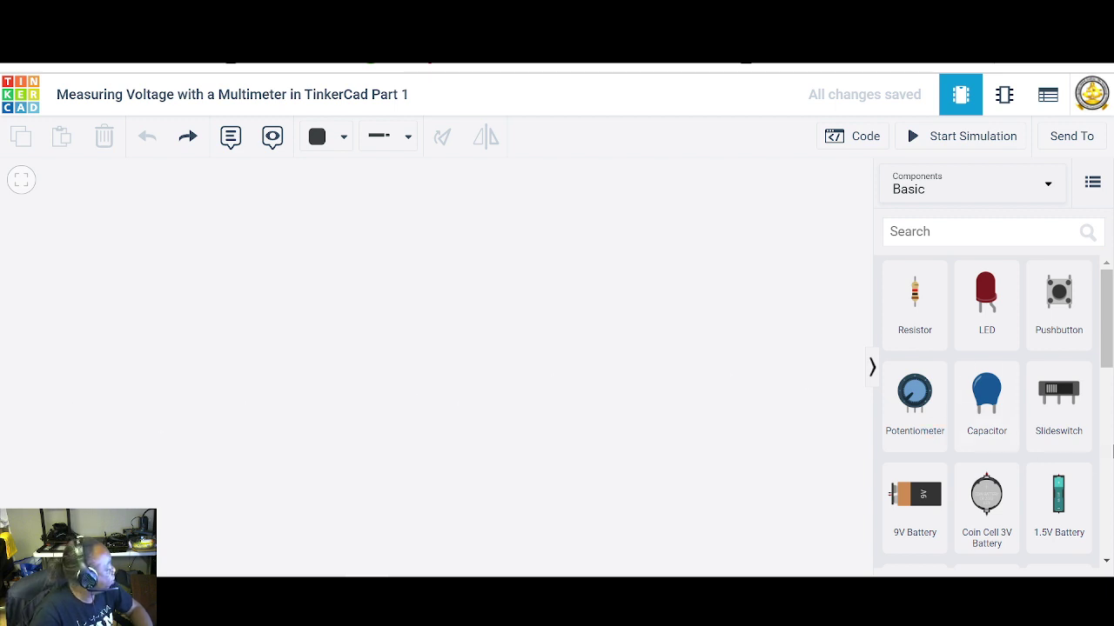
- Place a Breadboard Small from the Basic components on the empty workplane
scroll(960, 378, "down", 3)
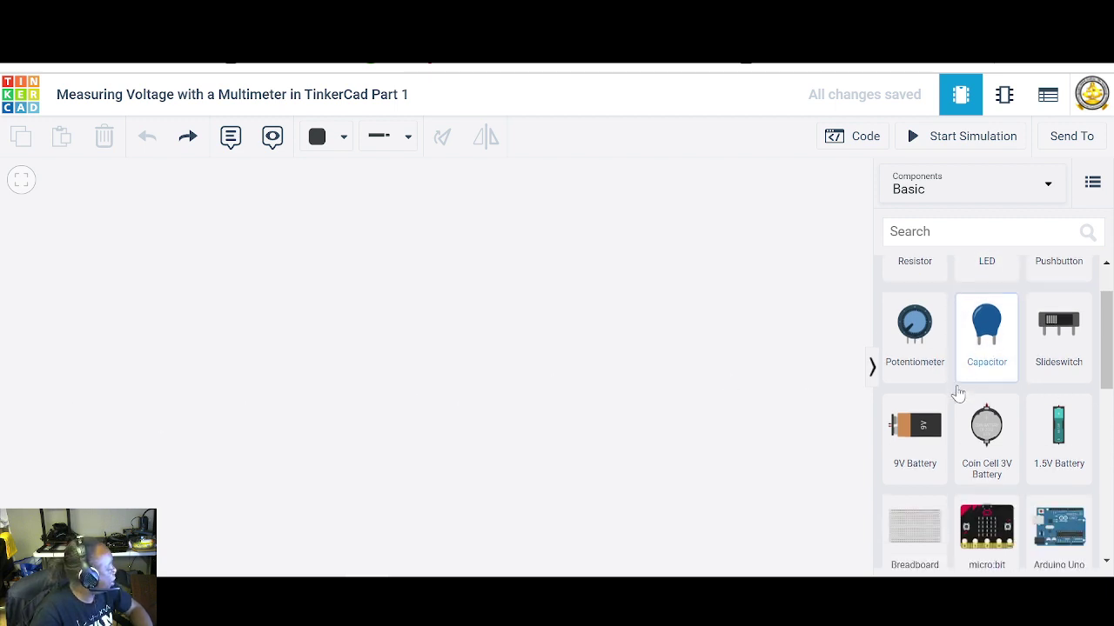
left_click_drag(927, 370, 665, 456)
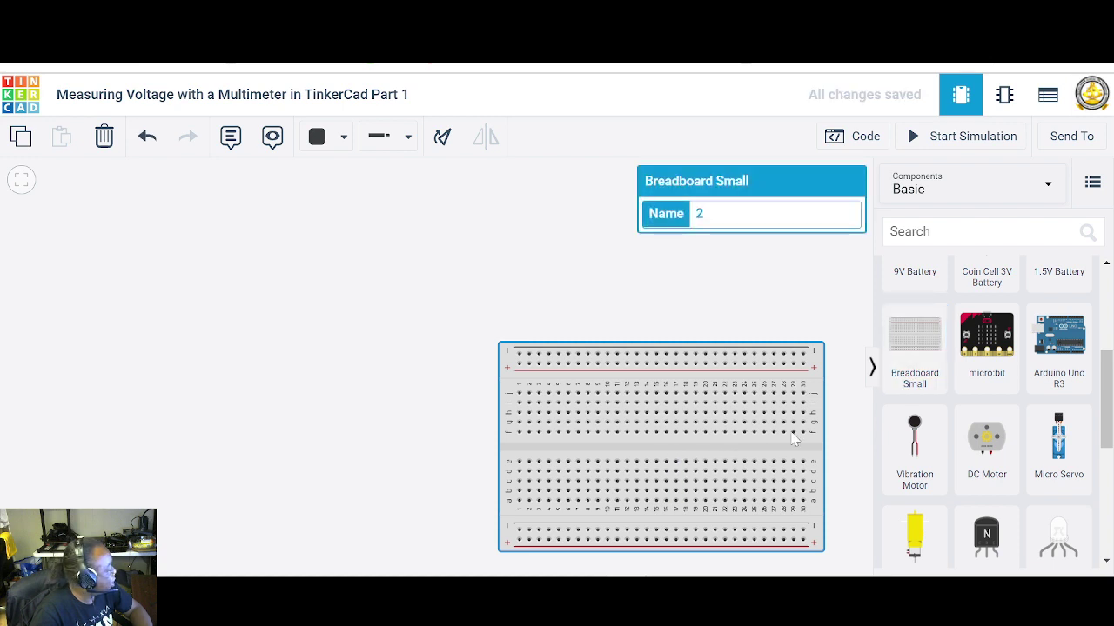
- Add a Multimeter in Voltage mode to the canvas just above the small breadboard
left_click(850, 299)
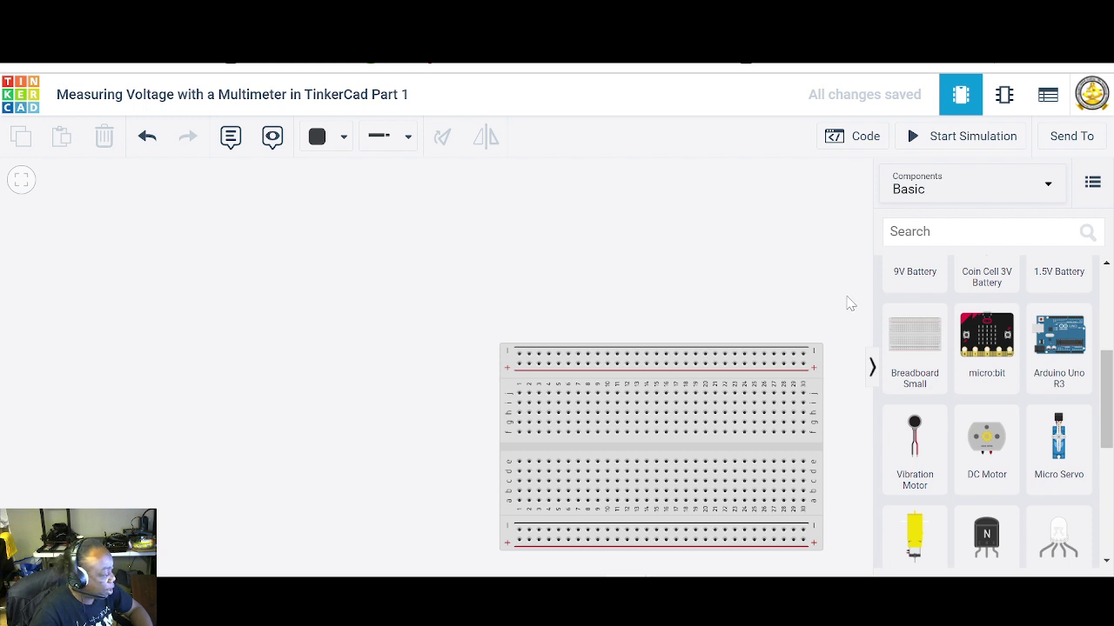
scroll(1061, 496, "down", 4)
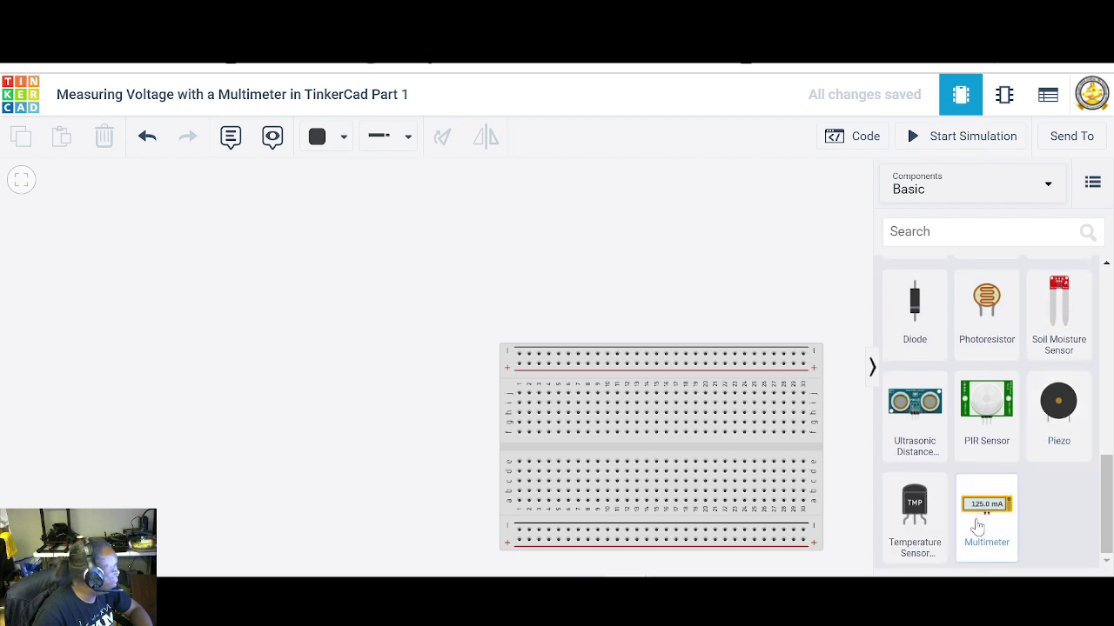
left_click_drag(993, 514, 568, 260)
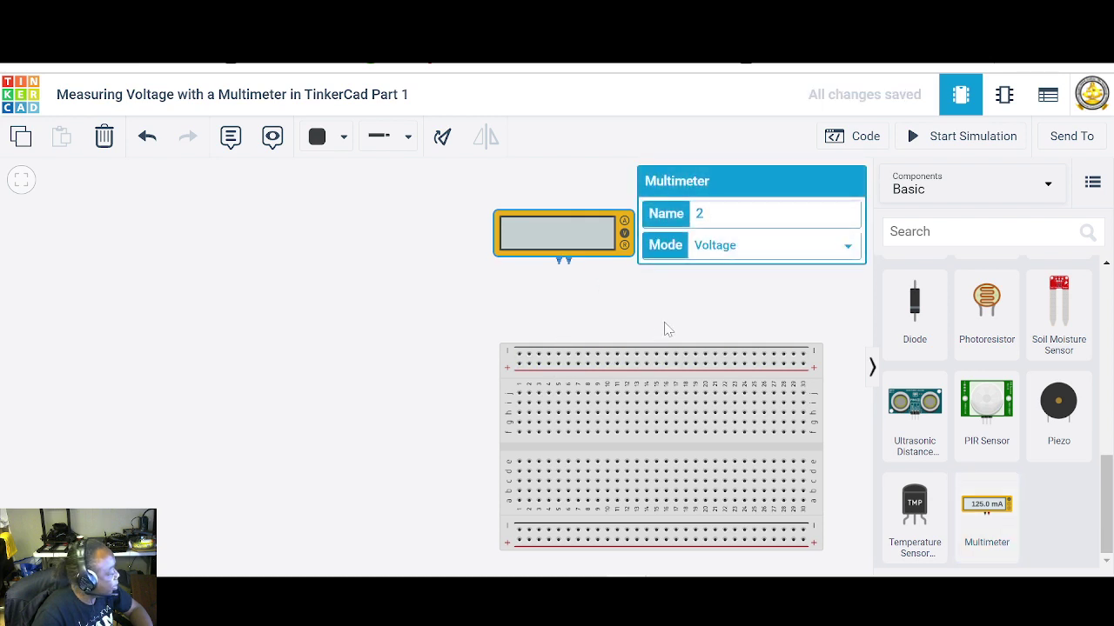
left_click(699, 304)
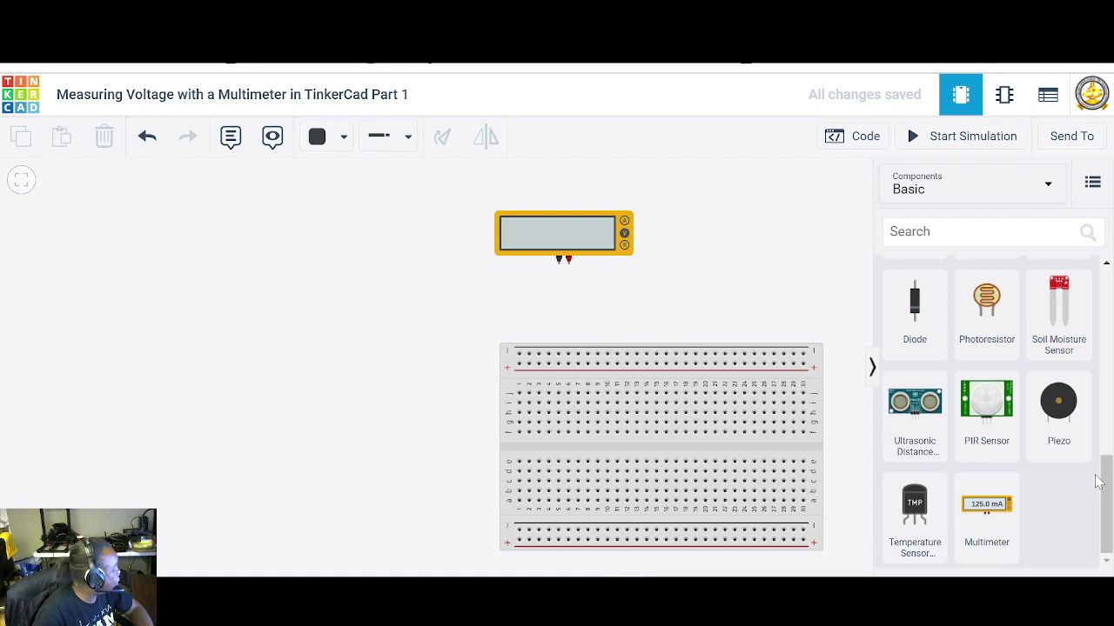
left_click_drag(1111, 522, 1110, 372)
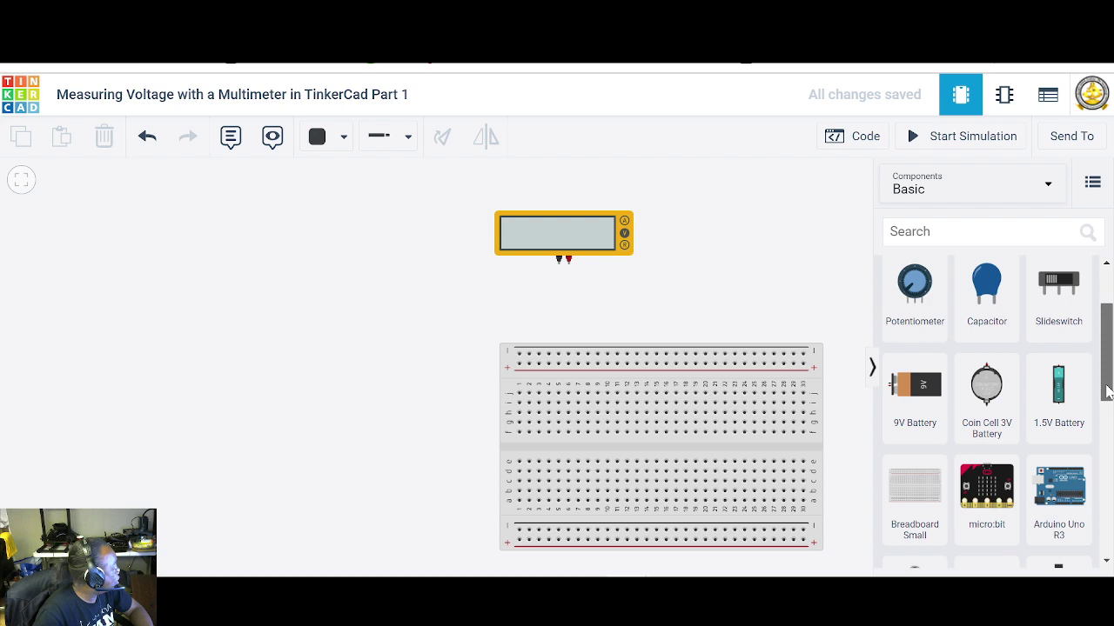
- Switch the components list to All and place a 5 V, 5 A Power Supply left of the breadboard
left_click_drag(1107, 392, 1106, 387)
left_click(1044, 192)
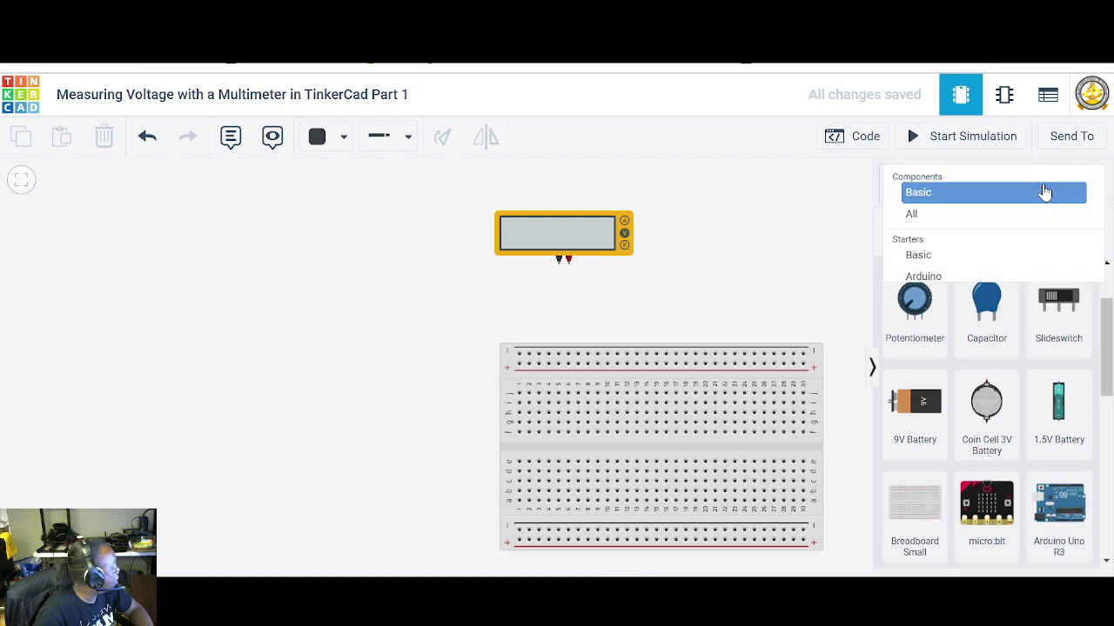
left_click(954, 216)
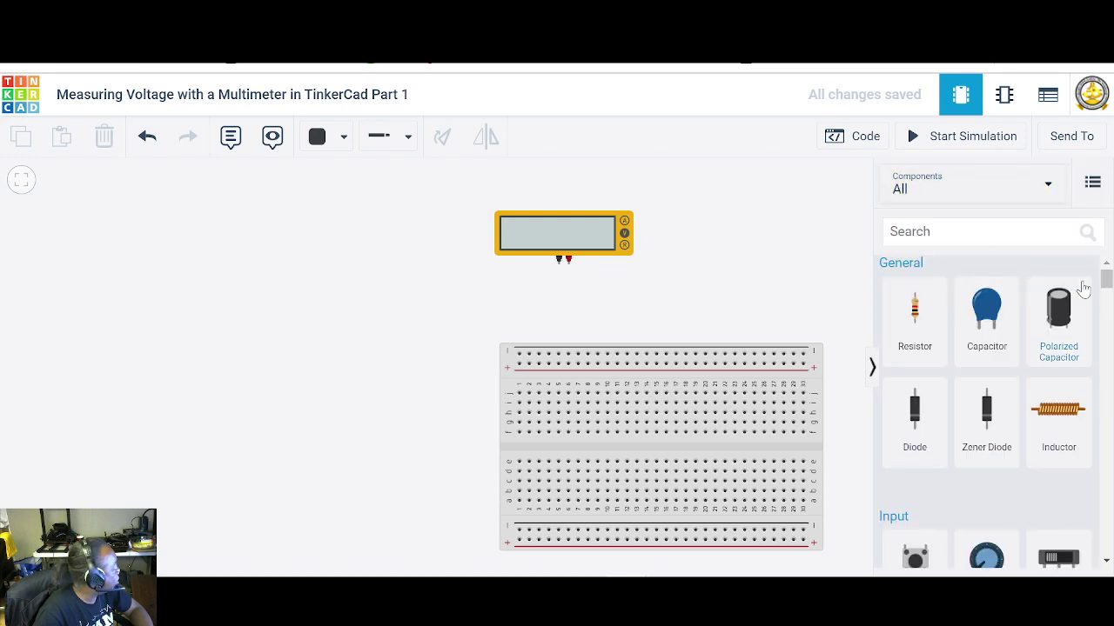
left_click_drag(1105, 278, 1105, 444)
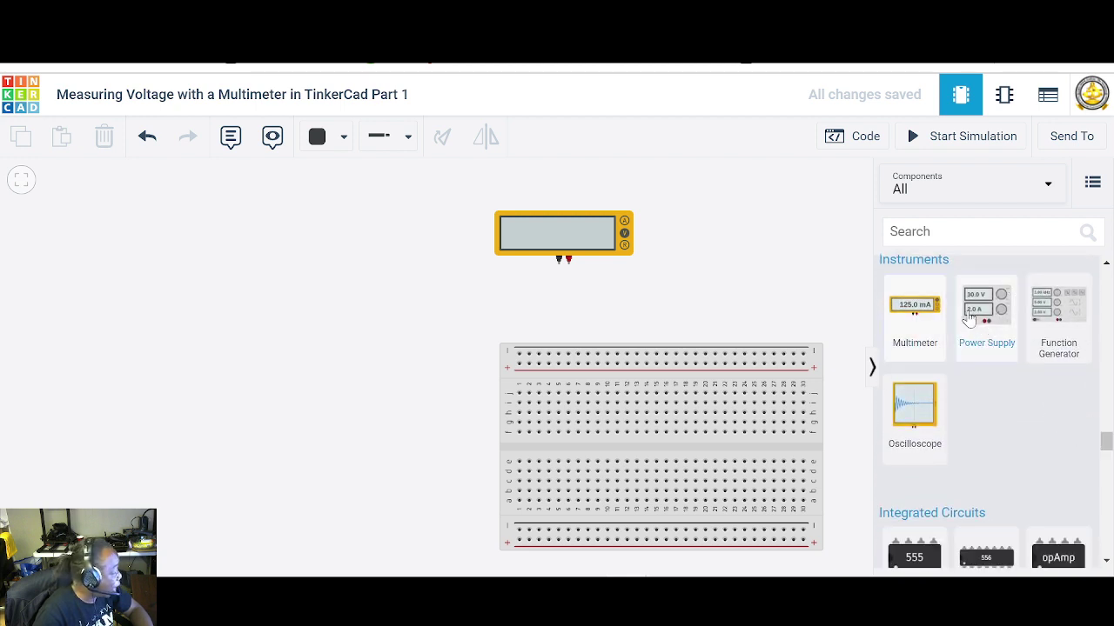
left_click_drag(972, 311, 227, 356)
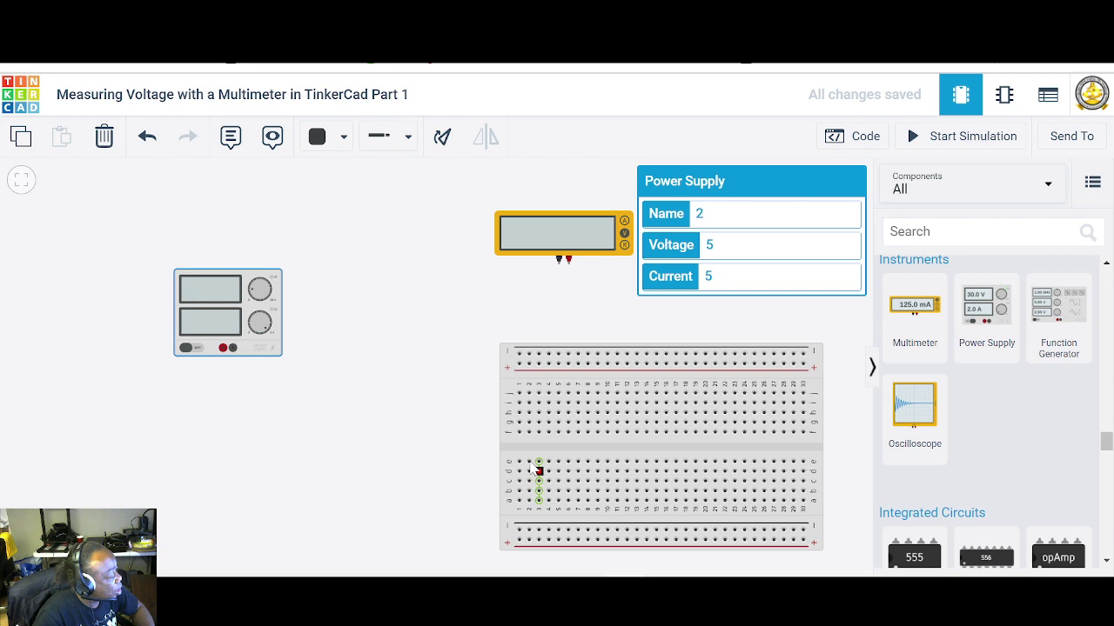
left_click(389, 404)
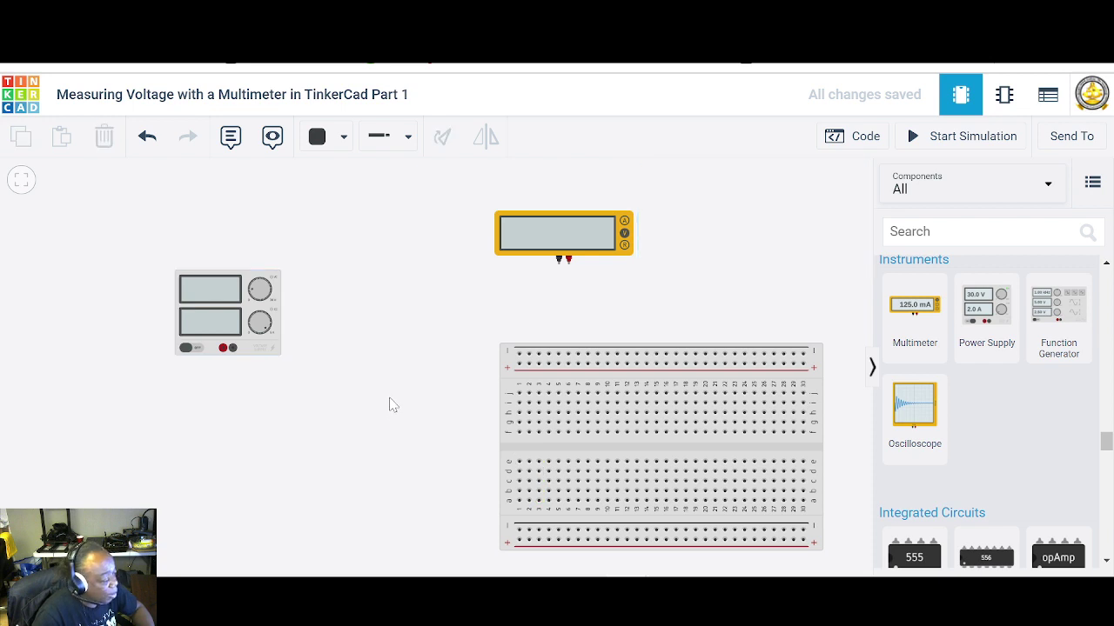
- Draw a bent red wire from the supply's + terminal to the breadboard's bottom power rail
left_click(224, 348)
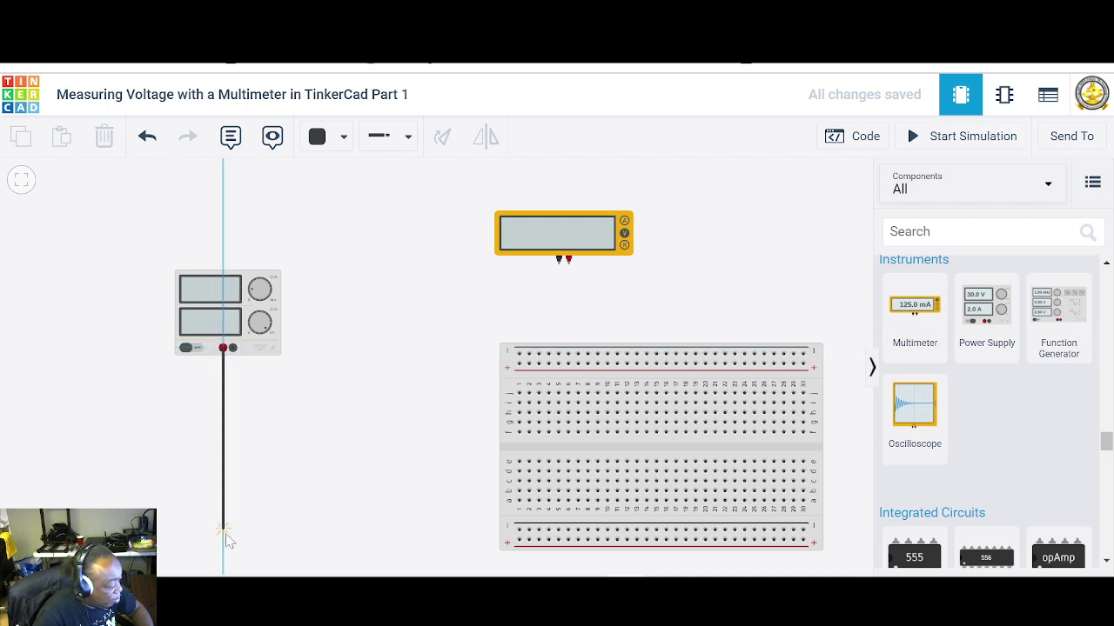
left_click(223, 540)
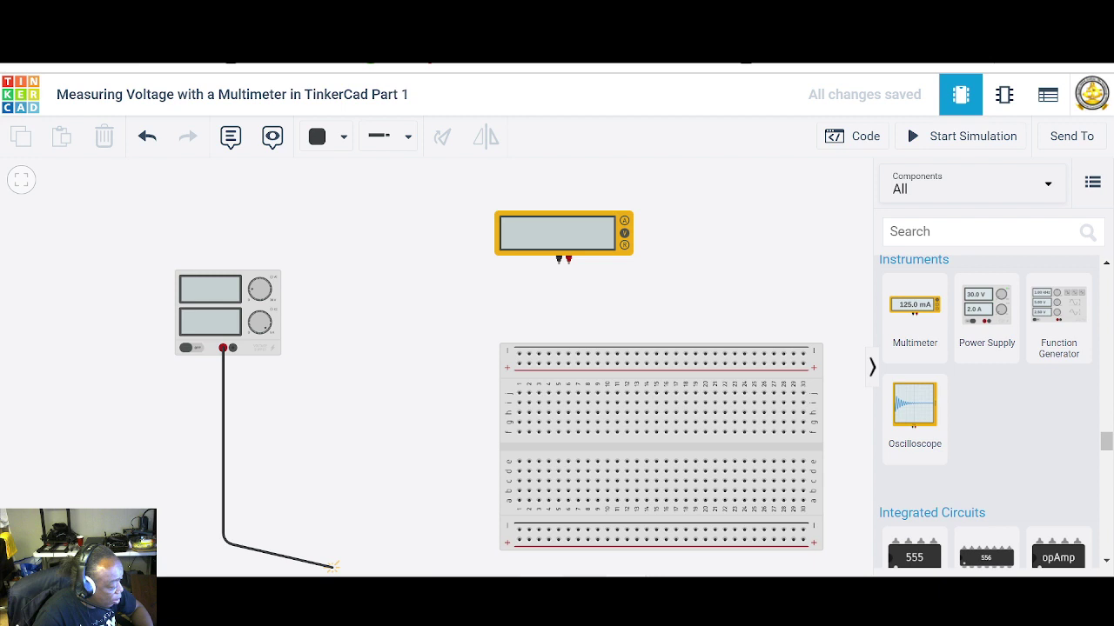
left_click(519, 541)
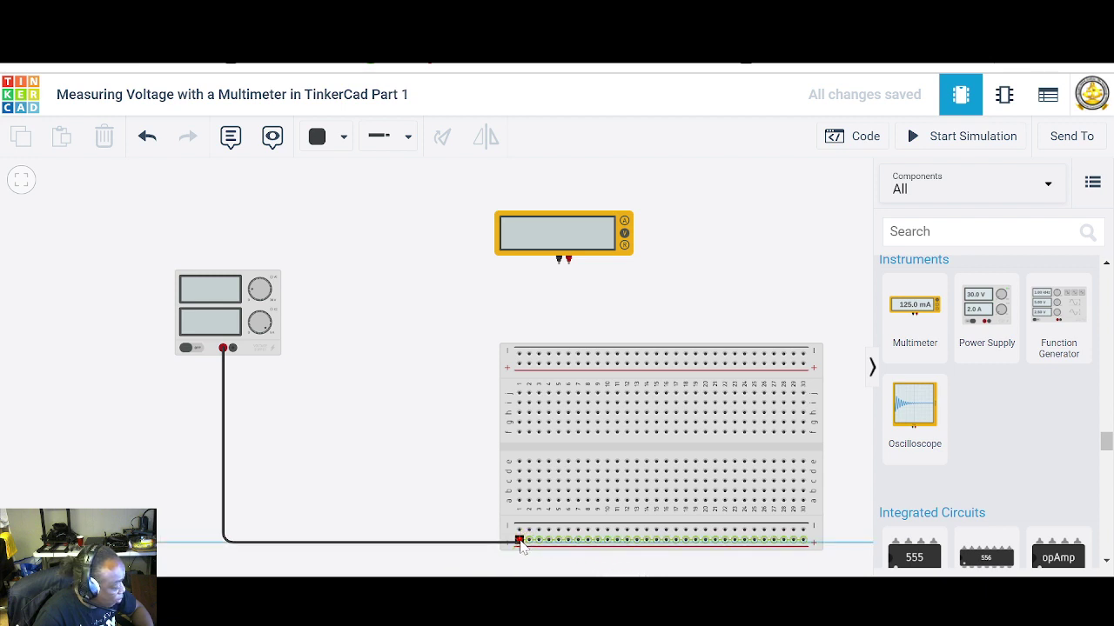
left_click(340, 139)
left_click(343, 223)
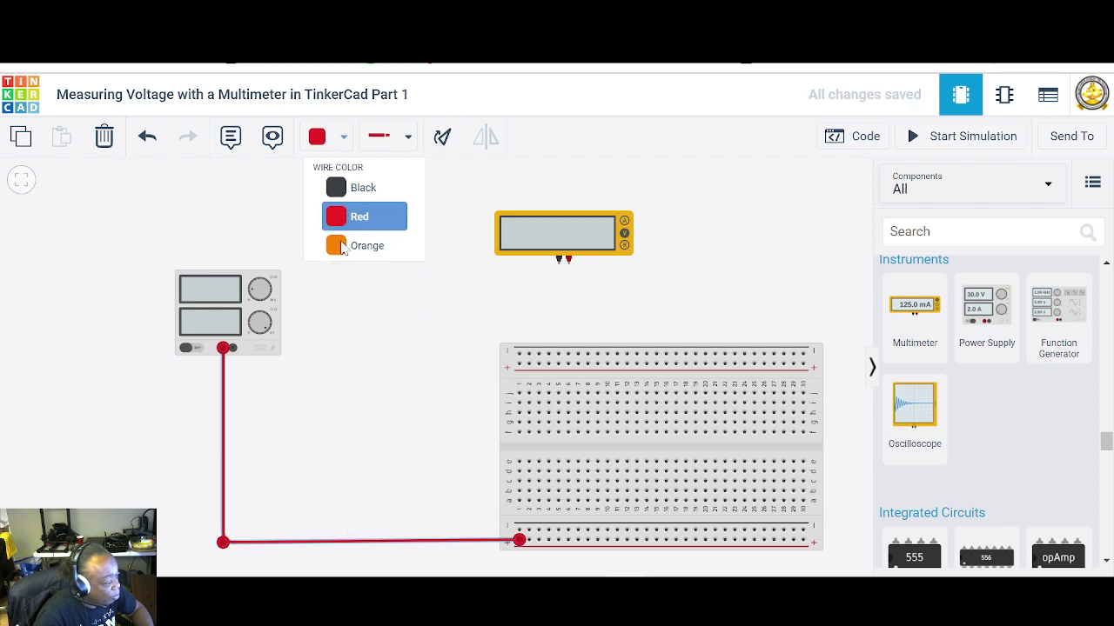
left_click(354, 376)
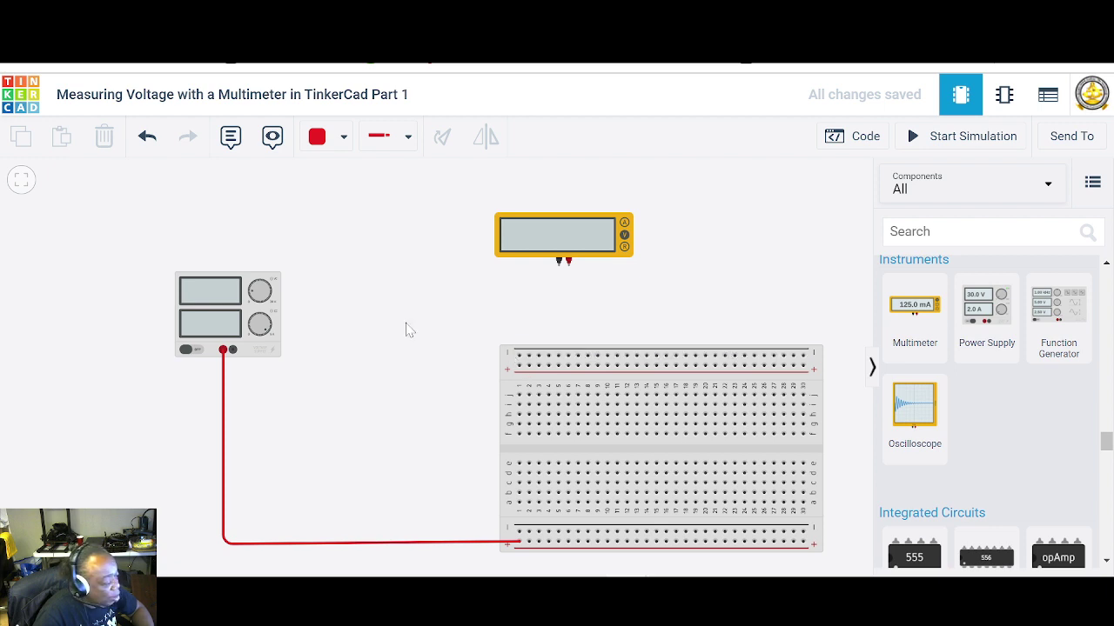
- Route a straightened black wire from the supply's − terminal to the breadboard's top rail
left_click(341, 142)
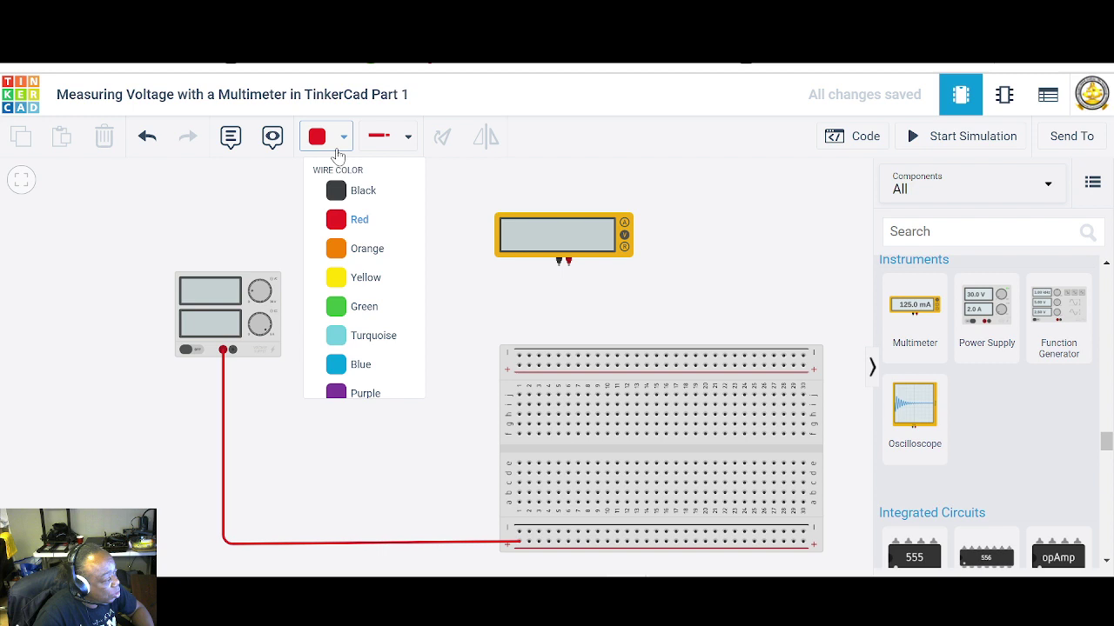
left_click(335, 207)
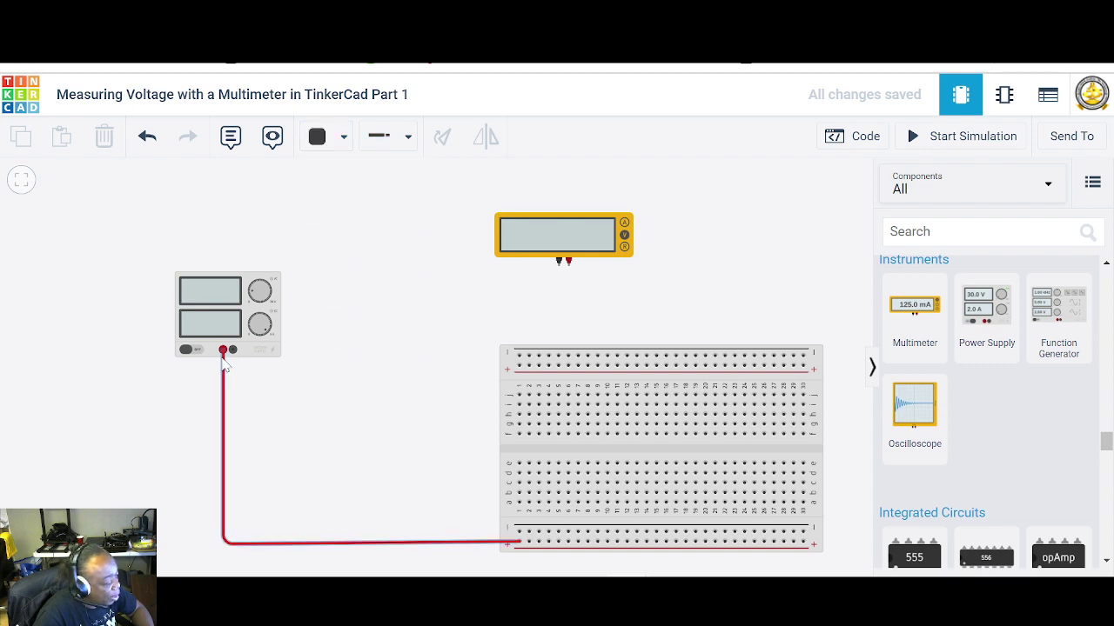
left_click(233, 352)
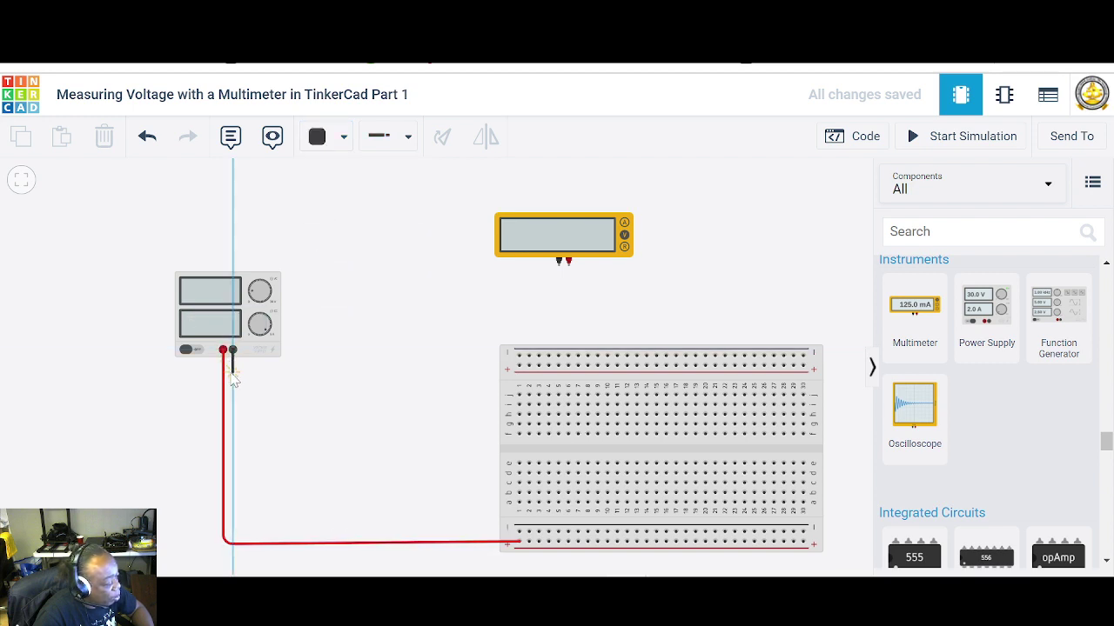
left_click(233, 378)
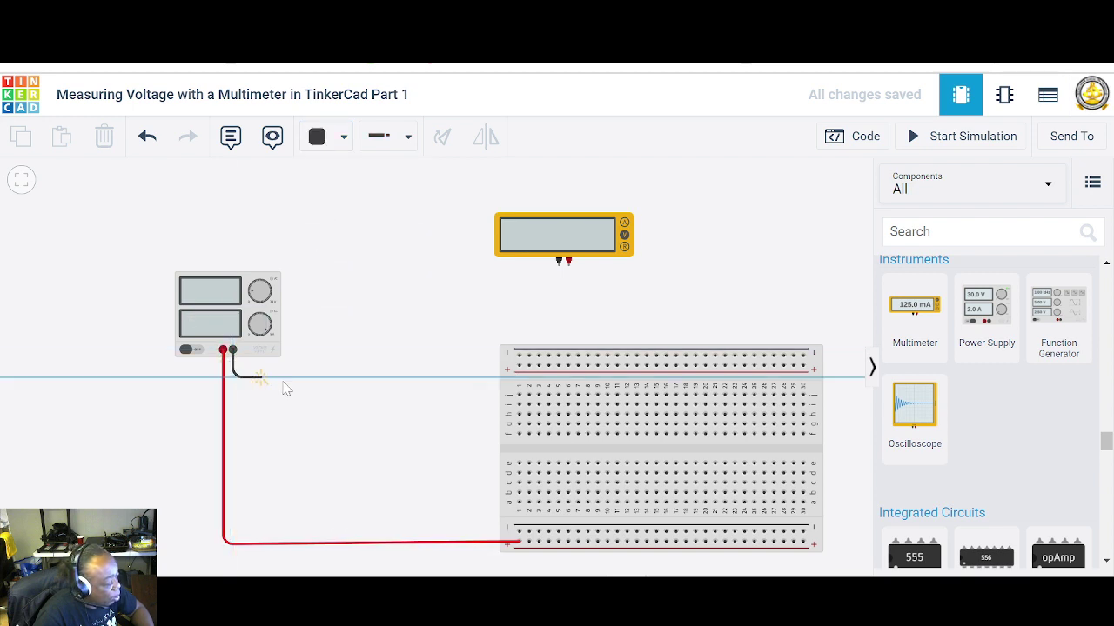
left_click(396, 378)
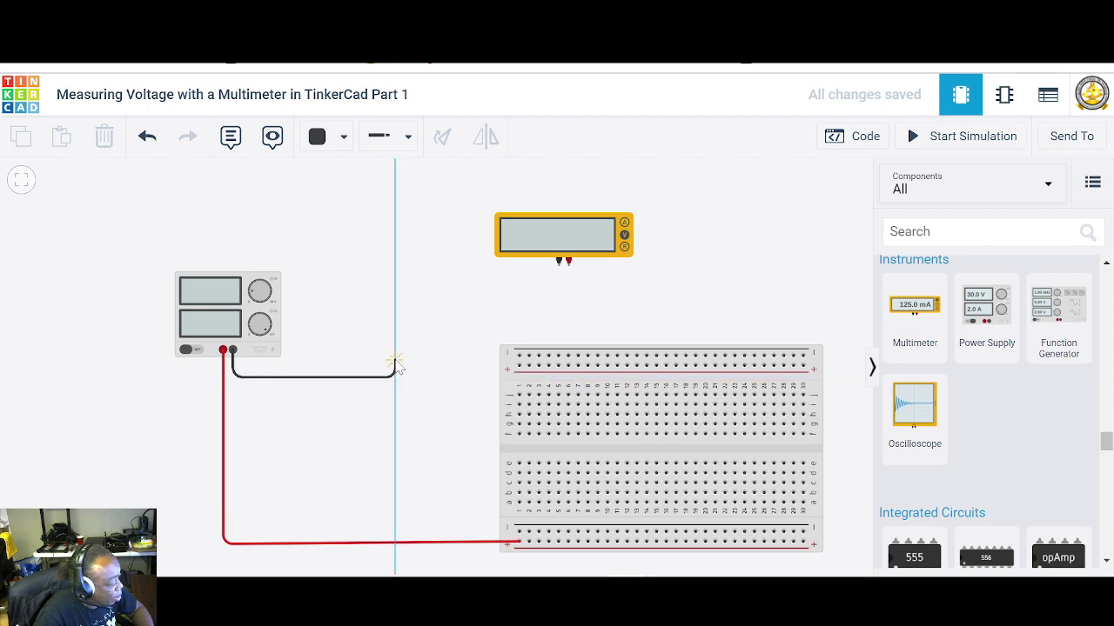
left_click(396, 361)
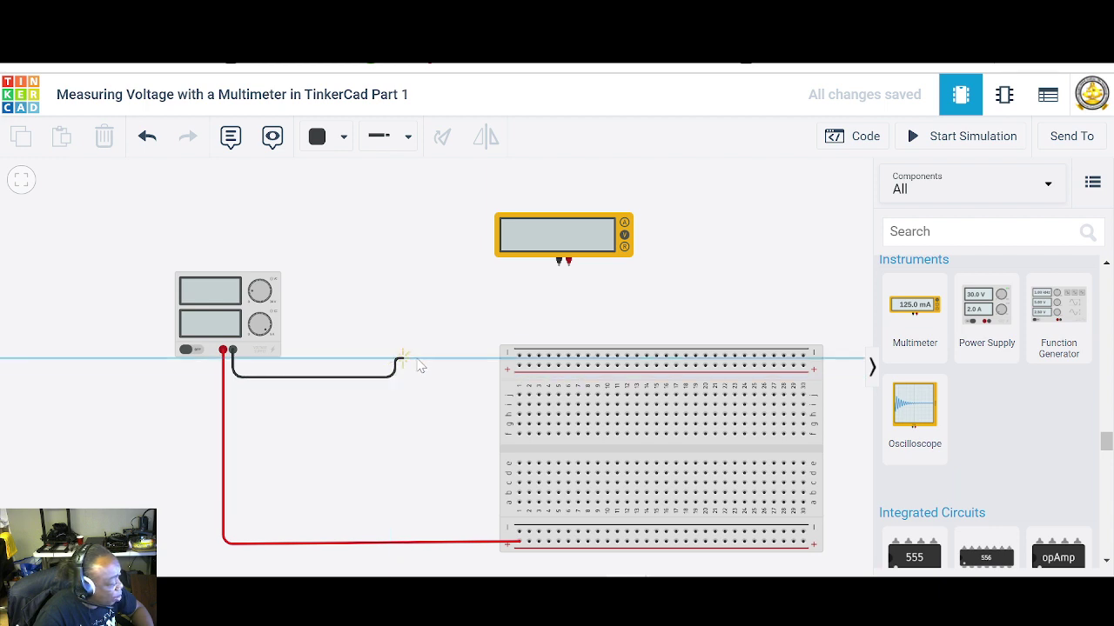
left_click(518, 358)
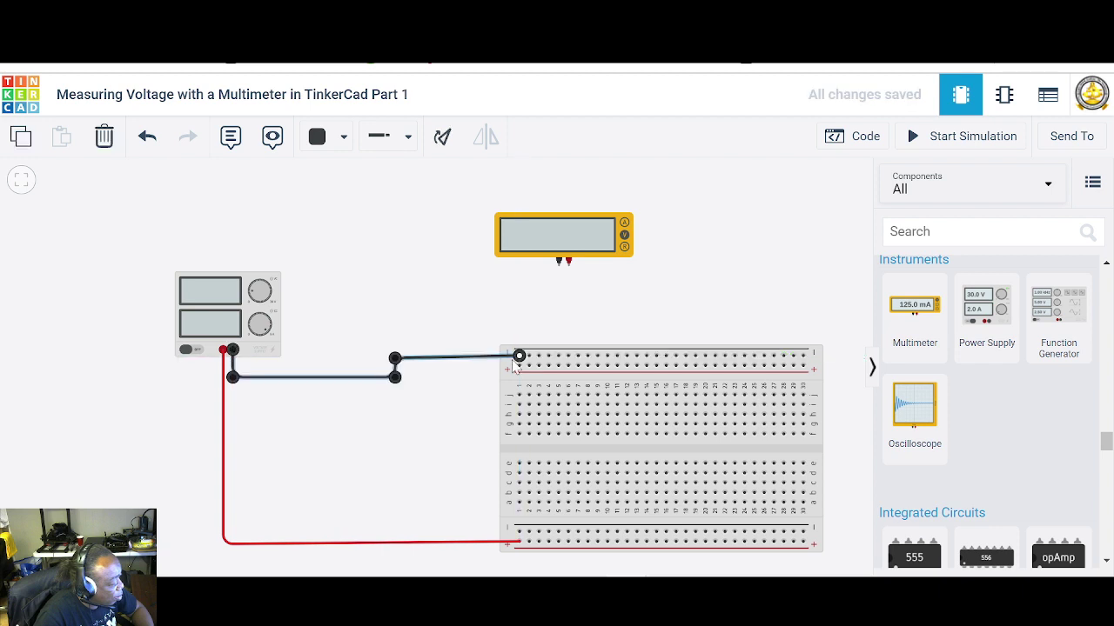
left_click_drag(397, 366, 397, 364)
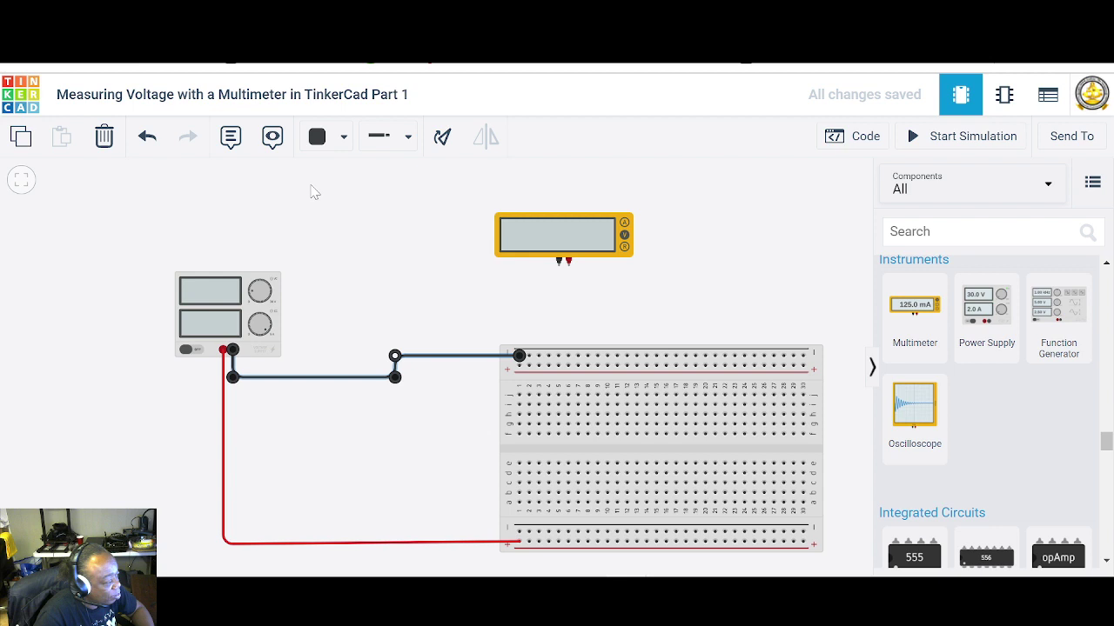
left_click(379, 295)
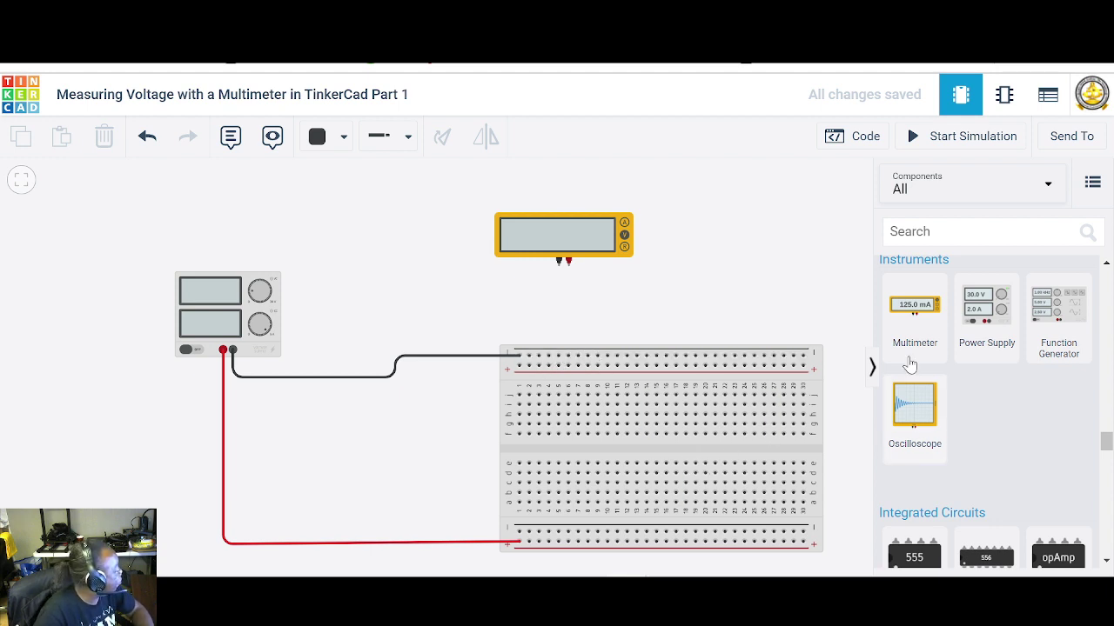
- Switch back to Basic components and place three red LEDs in a row on the breadboard's upper half
left_click(1044, 184)
left_click(979, 199)
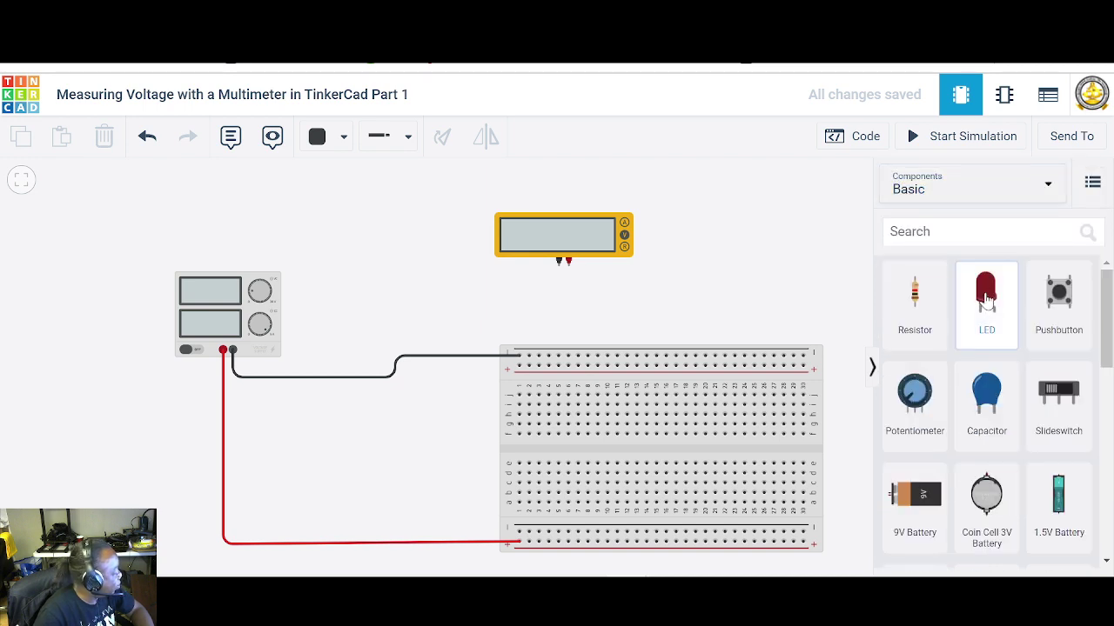
left_click_drag(987, 298, 564, 418)
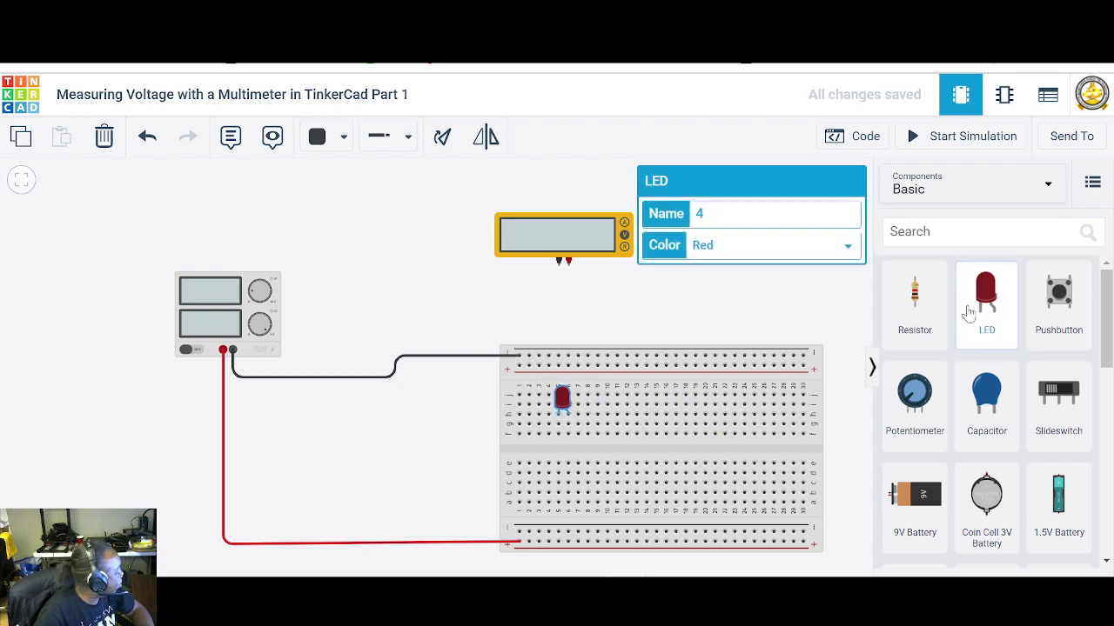
left_click_drag(980, 304, 614, 421)
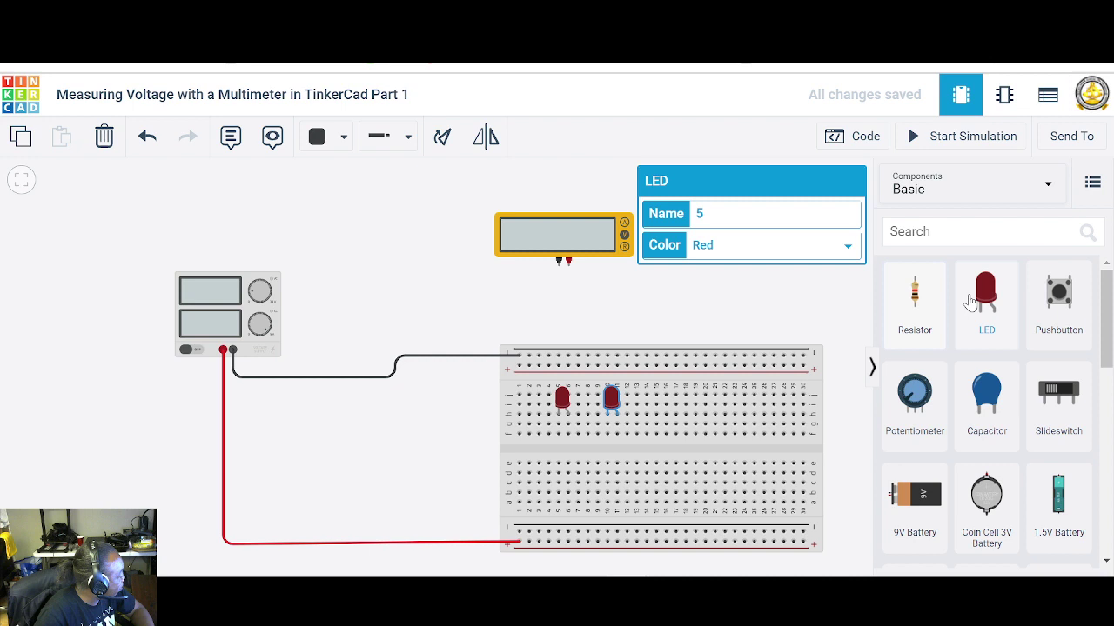
left_click_drag(986, 297, 665, 418)
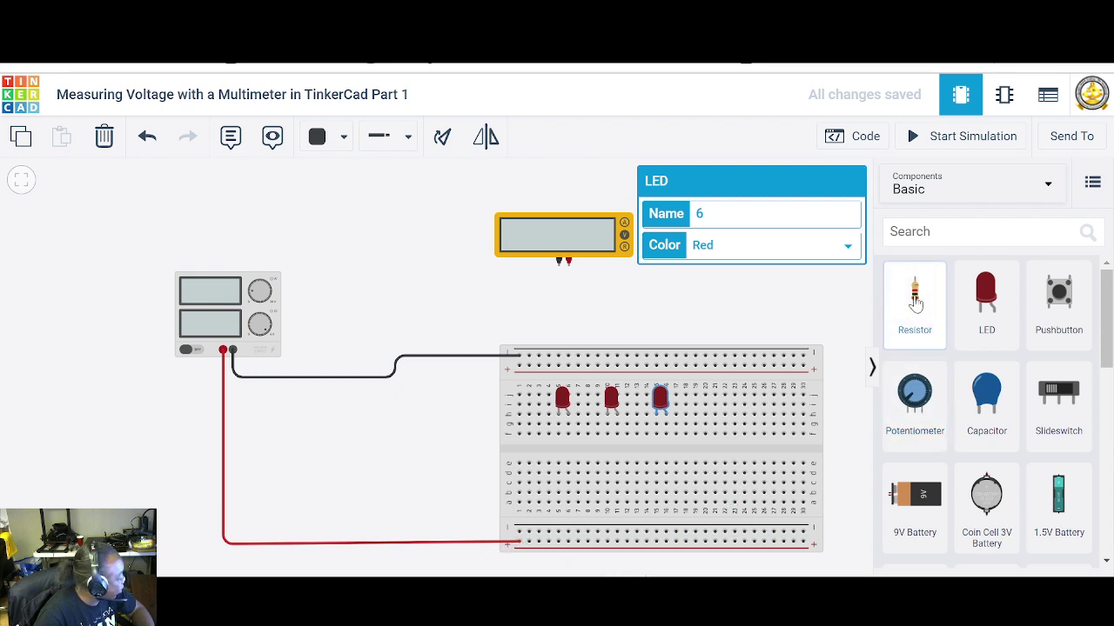
- Place a 1 kΩ resistor across the breadboard's centre channel under the third LED
left_click_drag(914, 300, 668, 465)
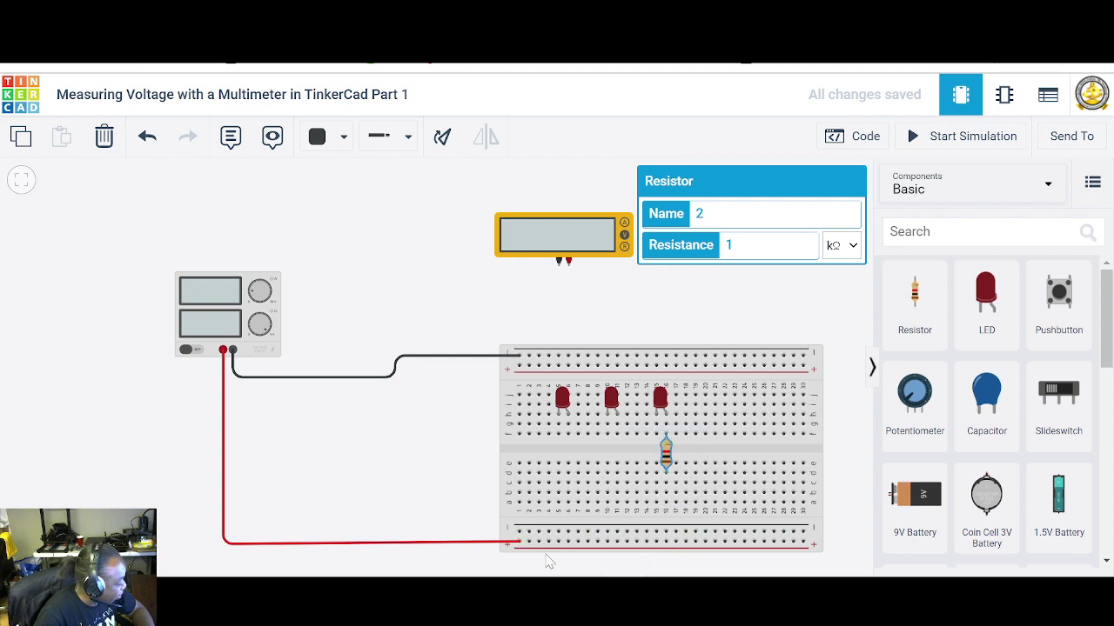
- Run a short red wire from the bottom power rail up to the resistor's column
left_click(666, 544)
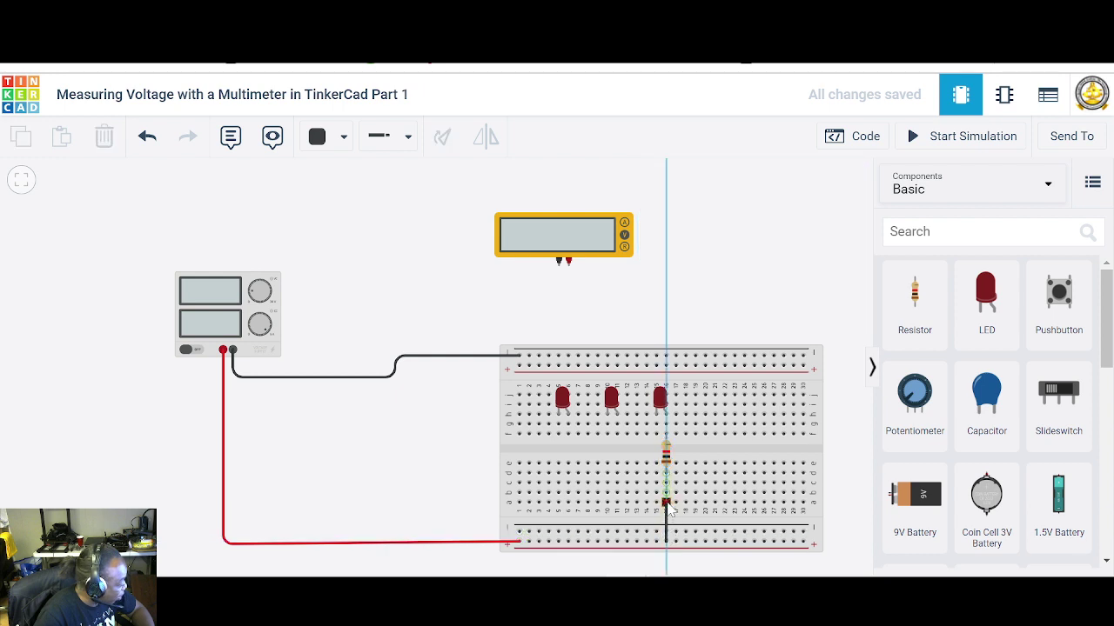
left_click(666, 503)
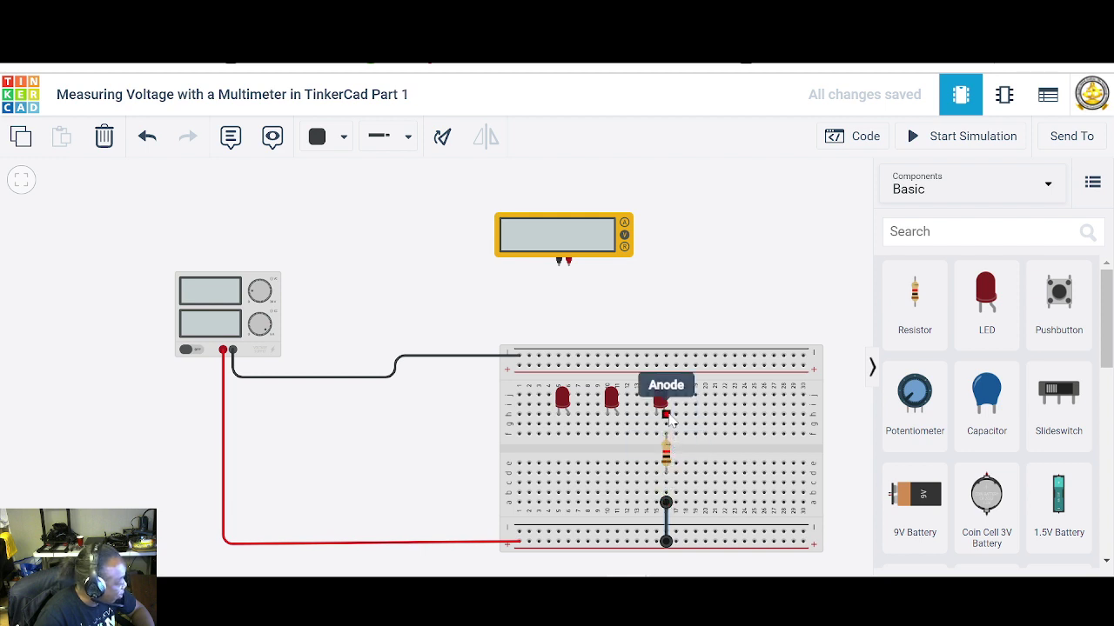
left_click(336, 140)
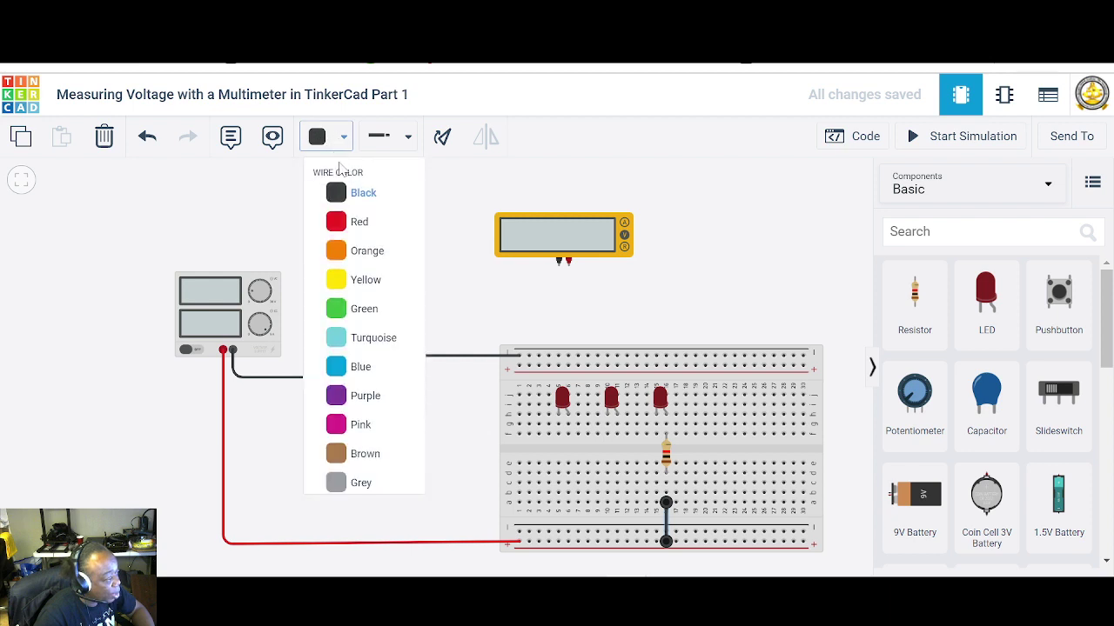
left_click(356, 223)
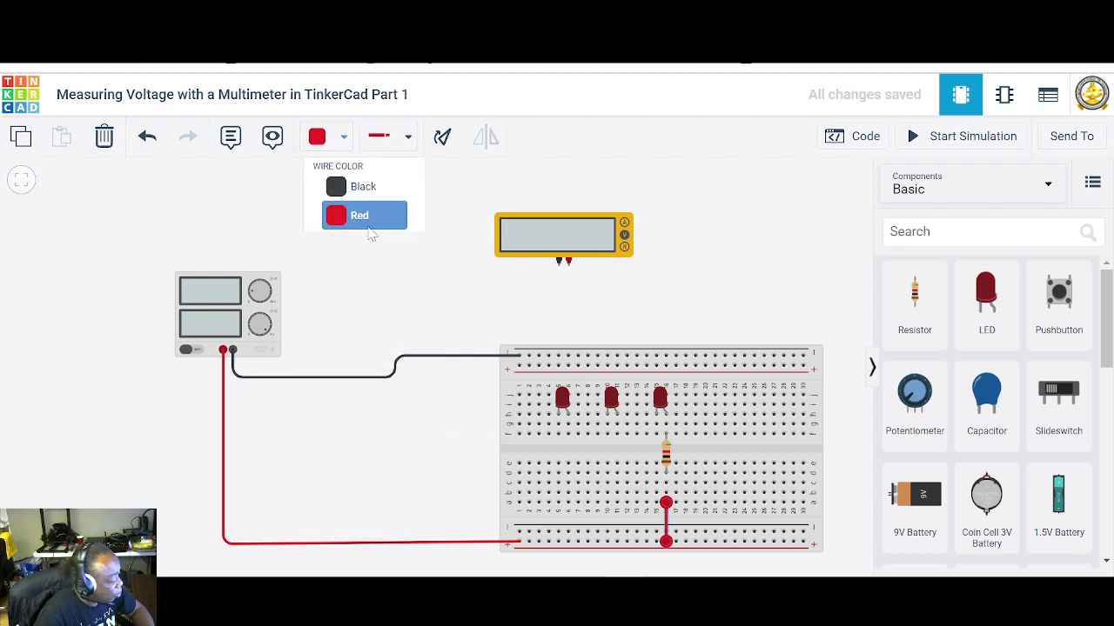
left_click(448, 474)
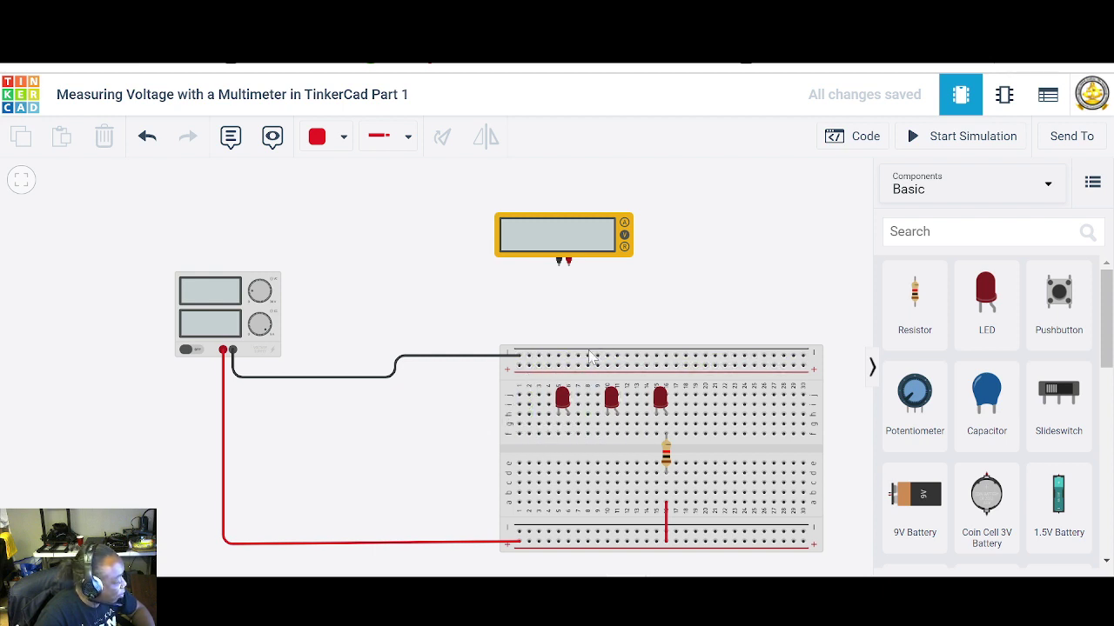
- Draw a black wire from the top negative rail down beside the first LED
left_click(329, 139)
left_click(338, 196)
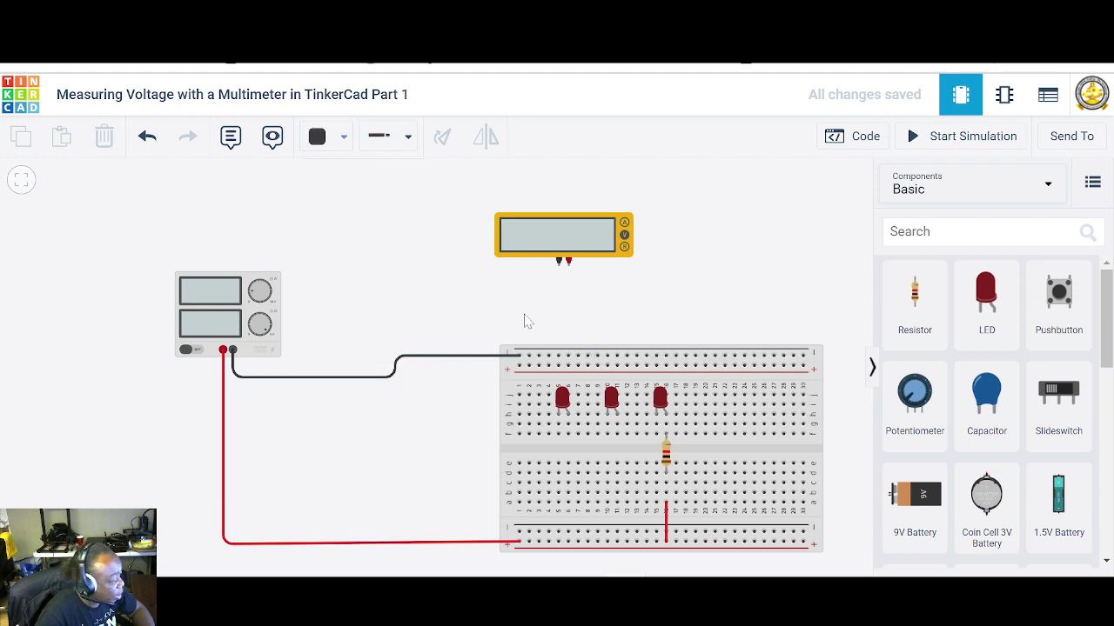
left_click(540, 357)
left_click(536, 418)
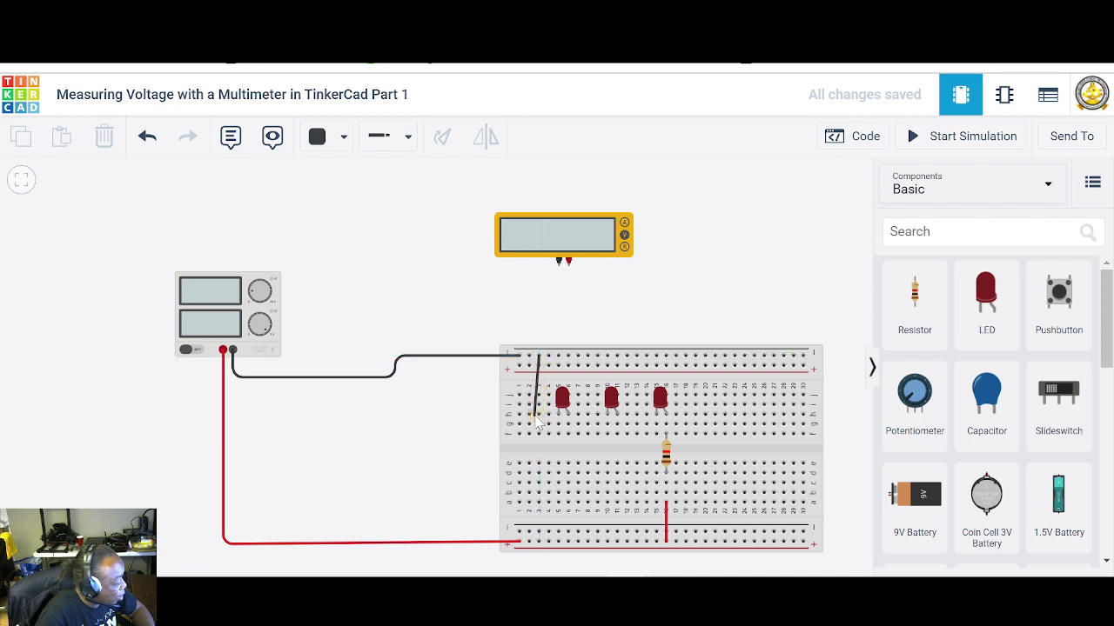
left_click_drag(536, 418, 539, 416)
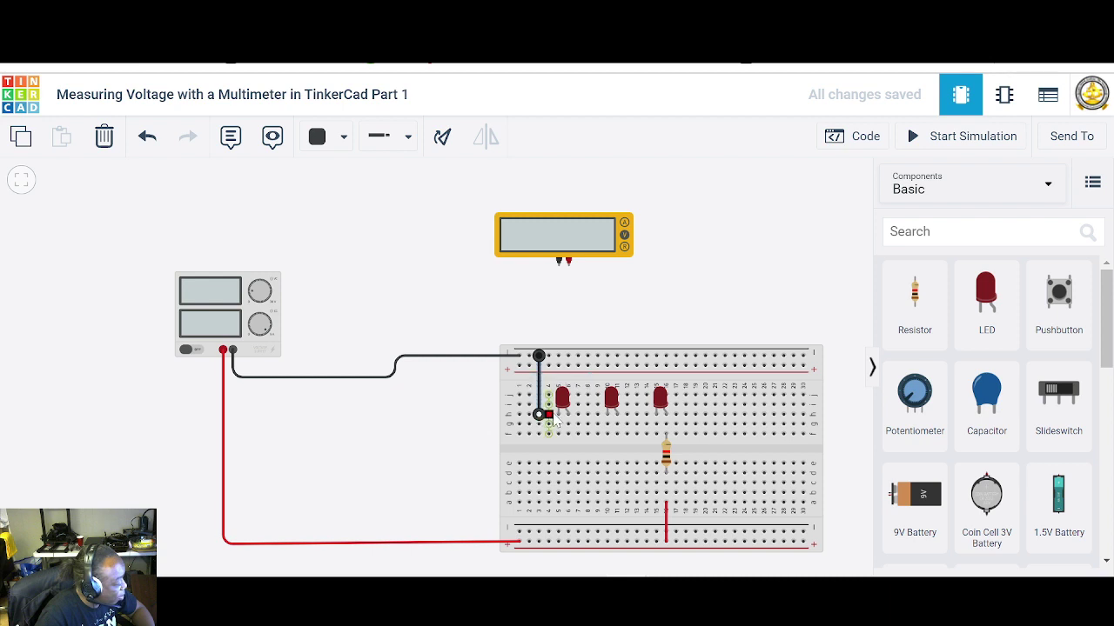
- Join the first LED's cathode to the end of that black wire
left_click(557, 417)
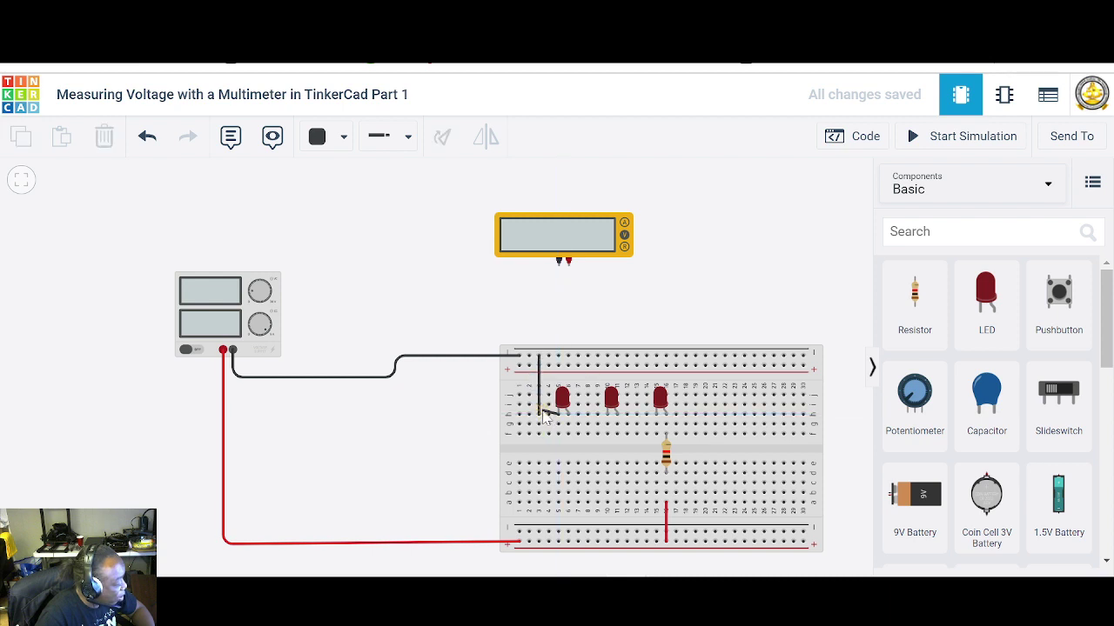
left_click(538, 416)
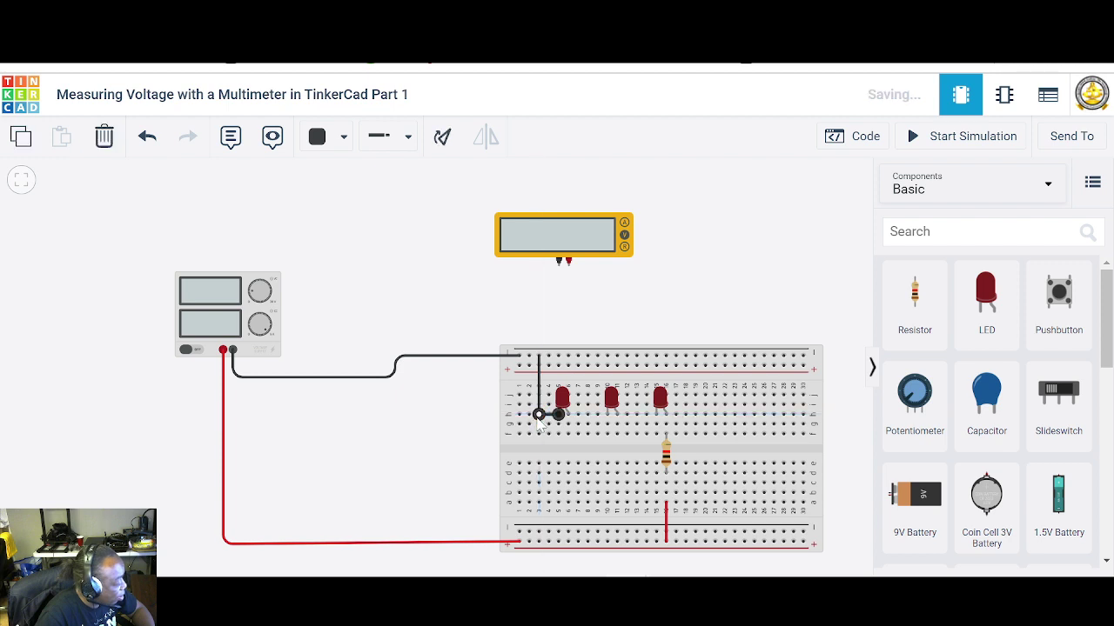
left_click(683, 303)
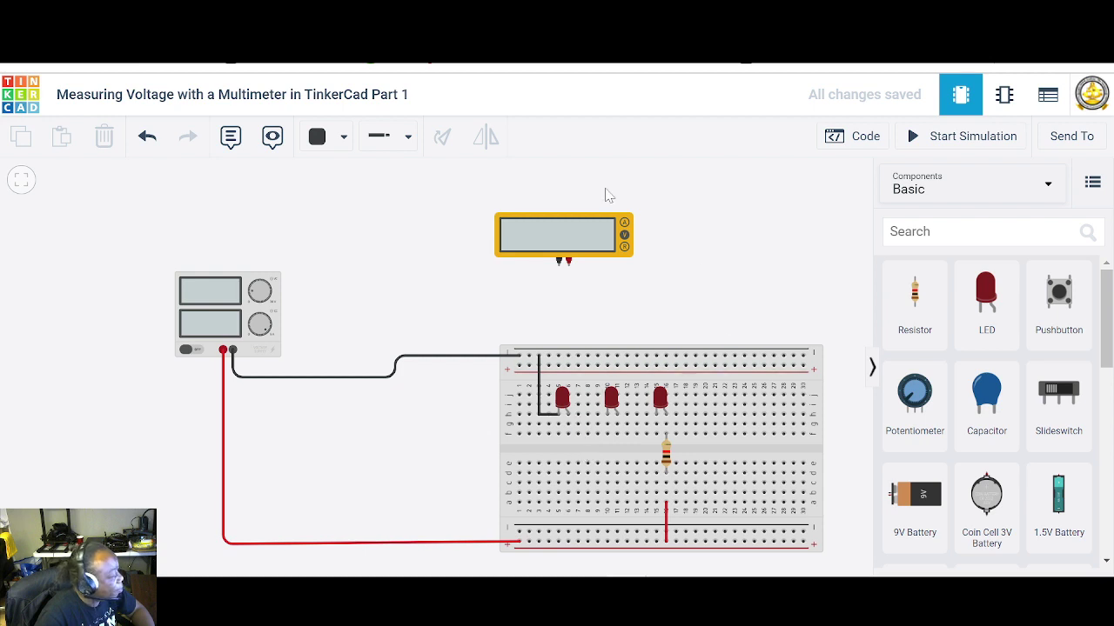
- Add a bent green jumper from the first LED's anode to the second LED's column
left_click(345, 139)
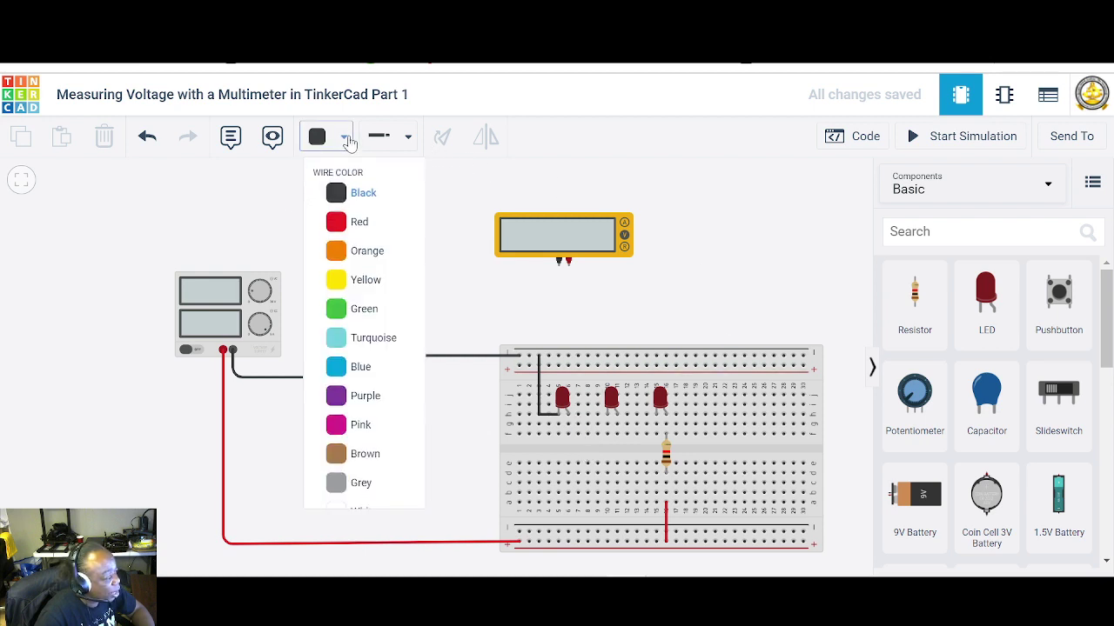
left_click(378, 323)
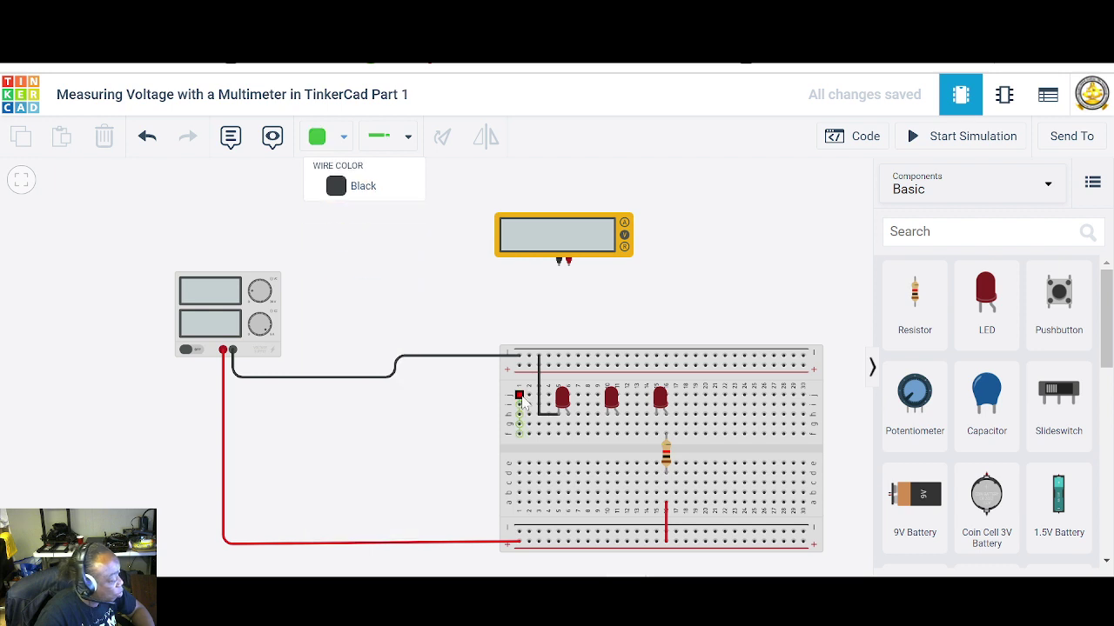
left_click(568, 415)
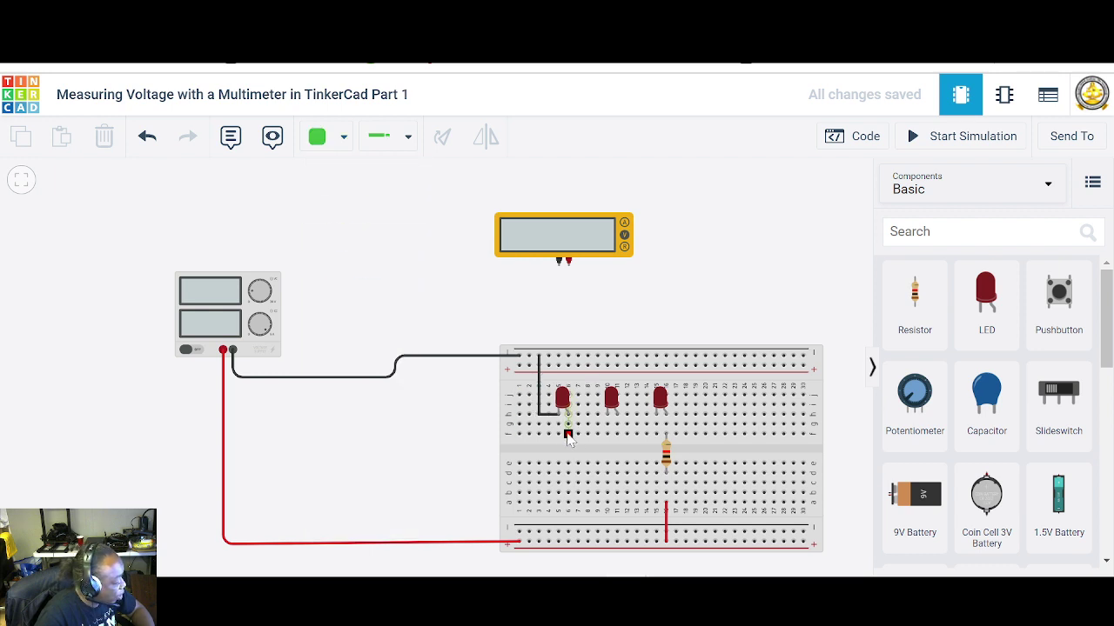
left_click(568, 444)
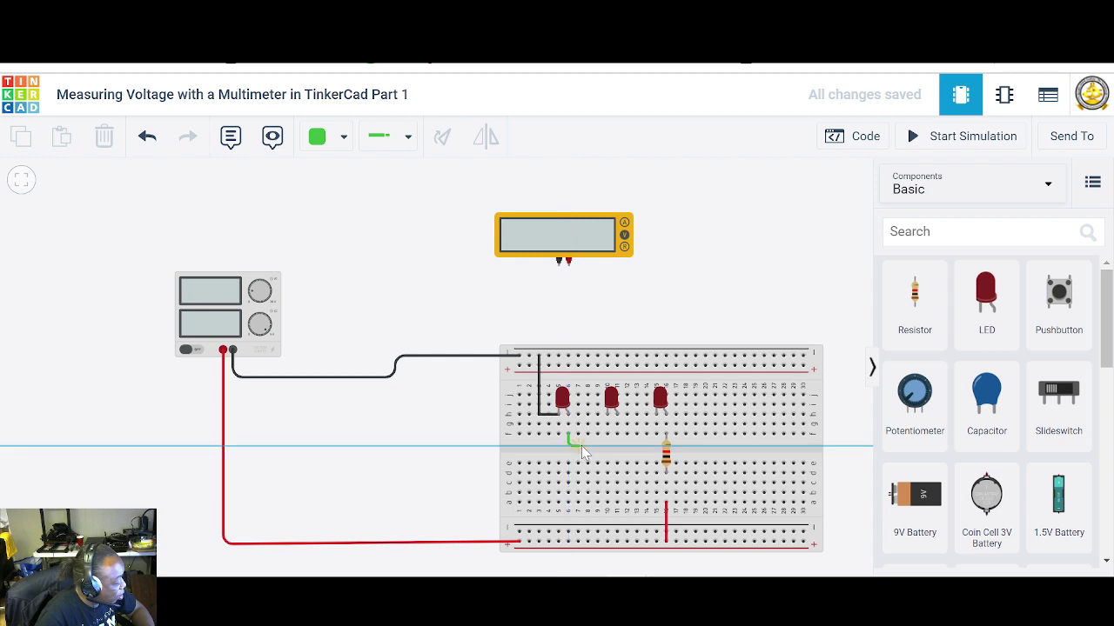
left_click(608, 444)
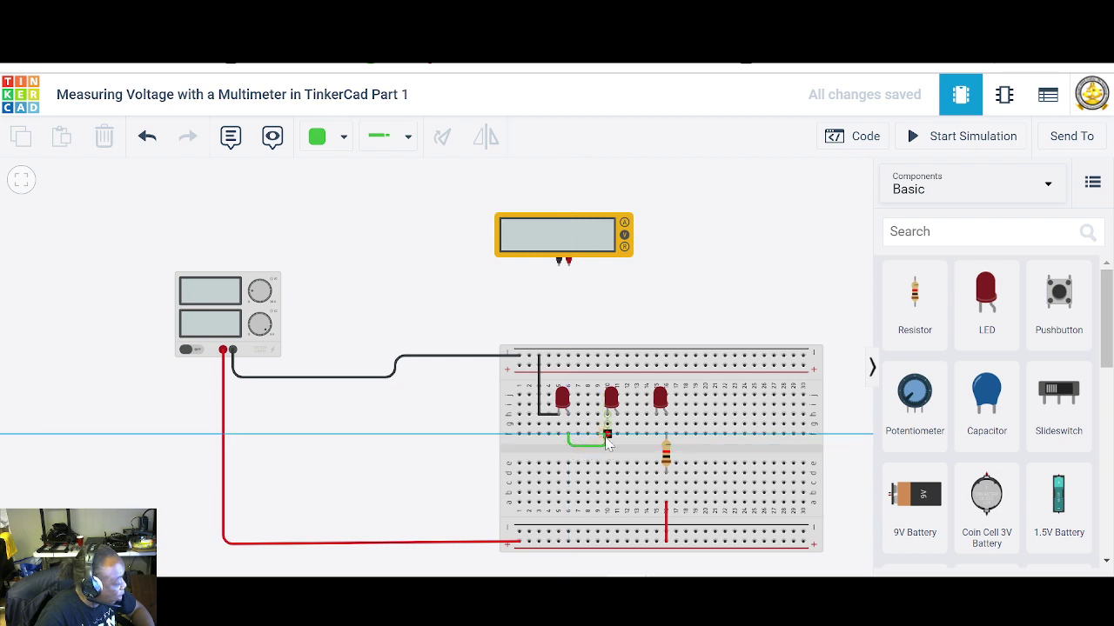
left_click(607, 434)
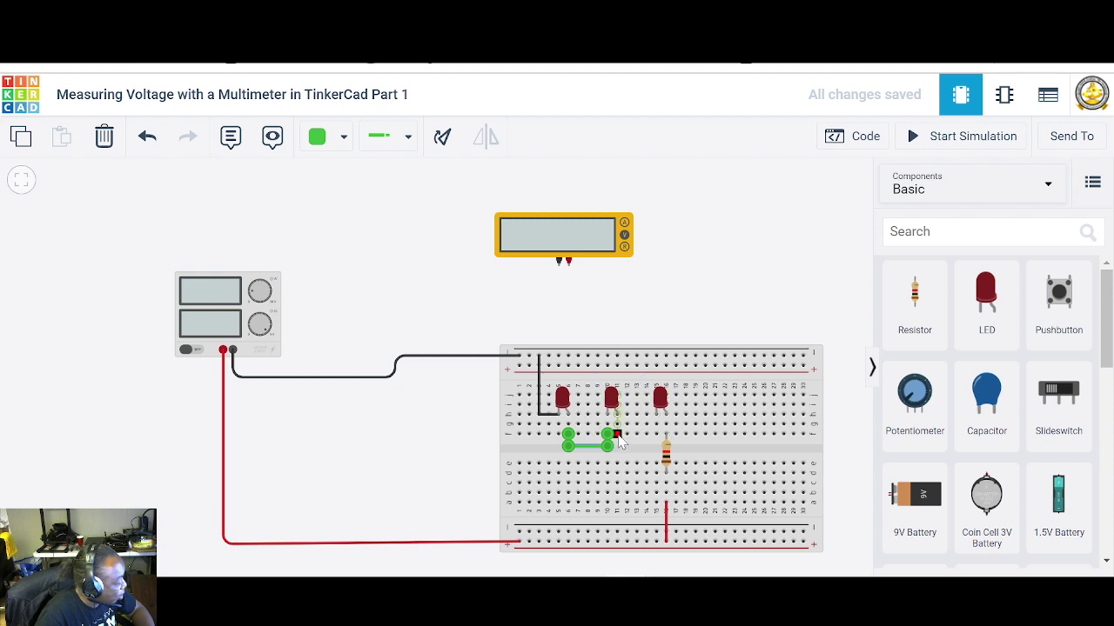
- Add a second bent green jumper from the second LED to the resistor's column
left_click(617, 434)
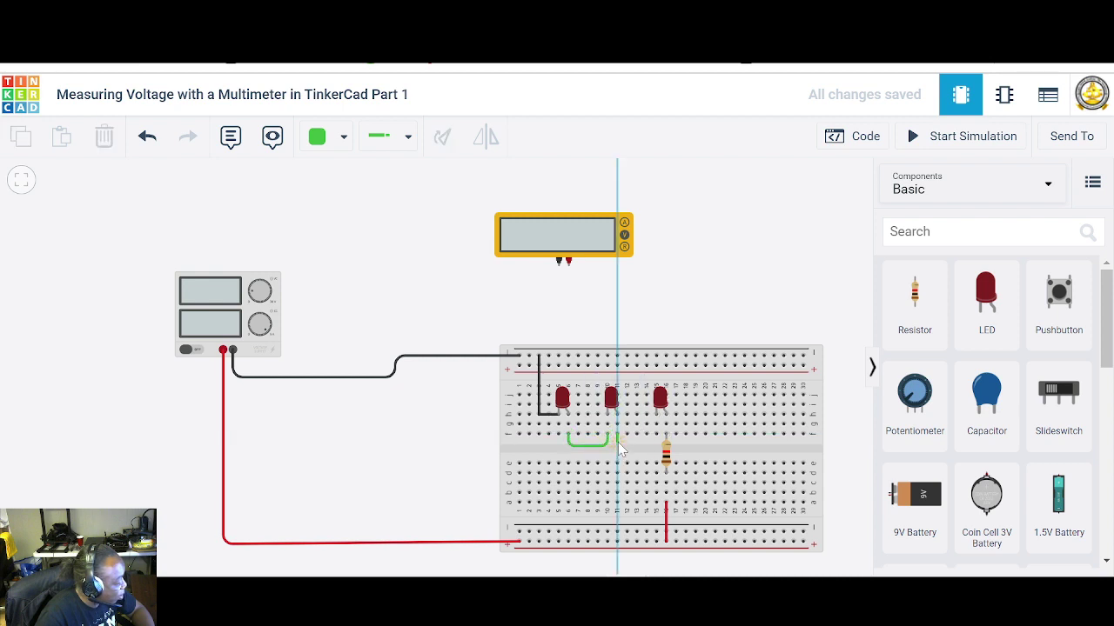
left_click(617, 444)
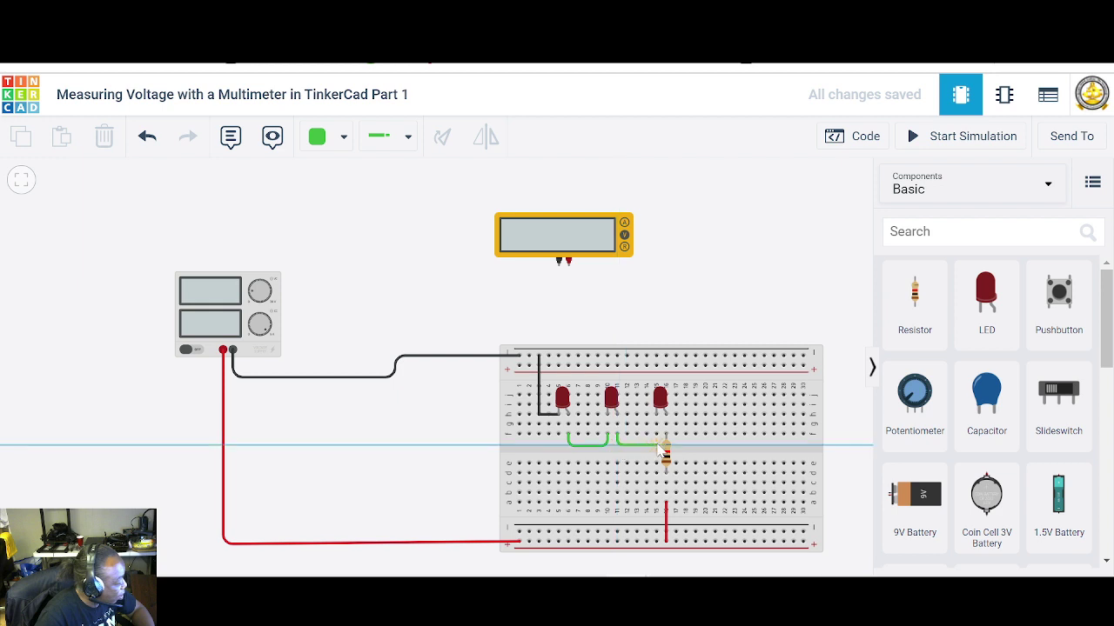
left_click(656, 444)
left_click(656, 434)
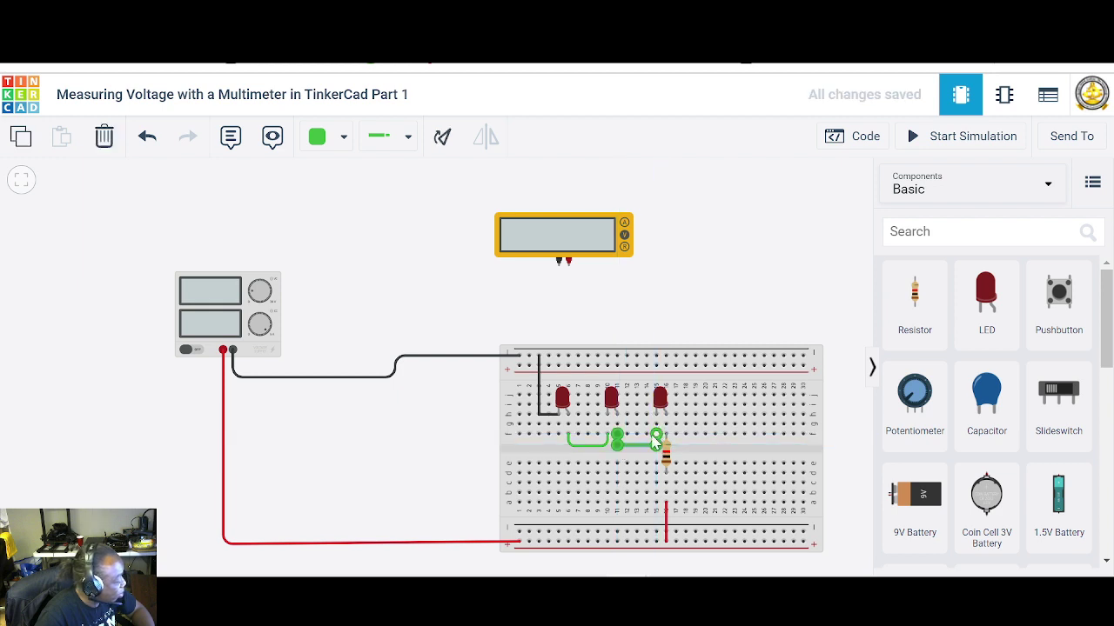
left_click(687, 278)
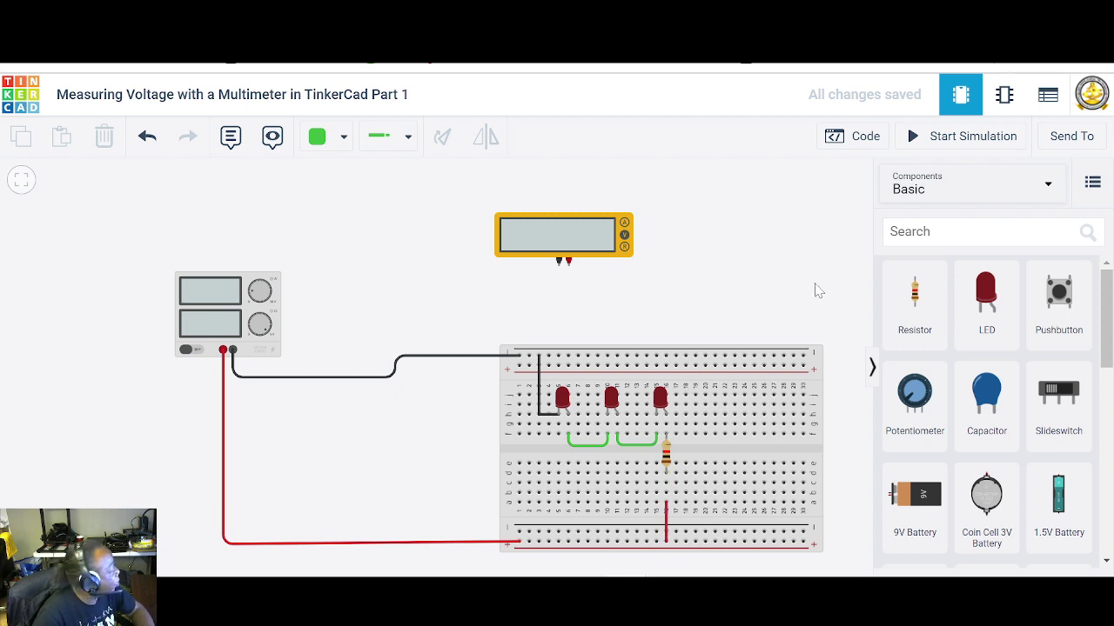
- Start the simulation so the power supply drives the three red LEDs at 5 V
left_click(974, 141)
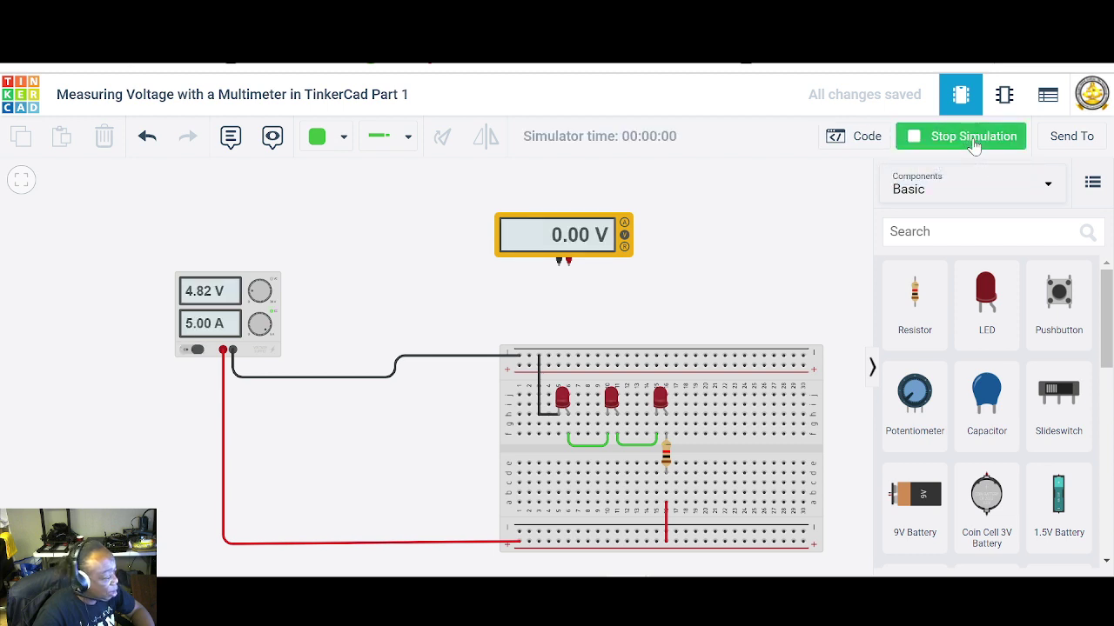